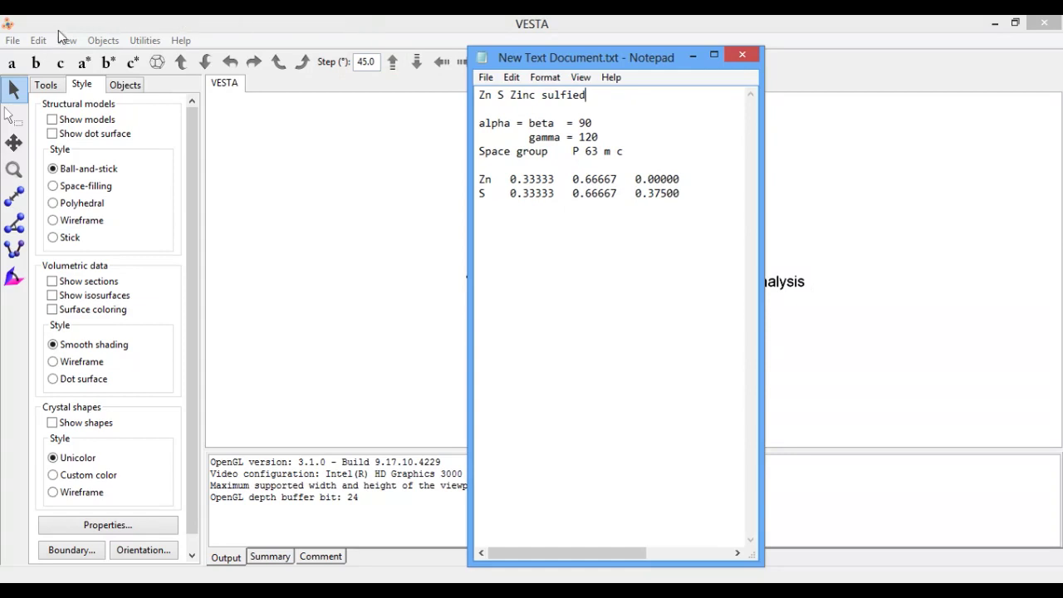
- After reviewing the ZnS notes in Notepad, bring VESTA back to the front
click(12, 40)
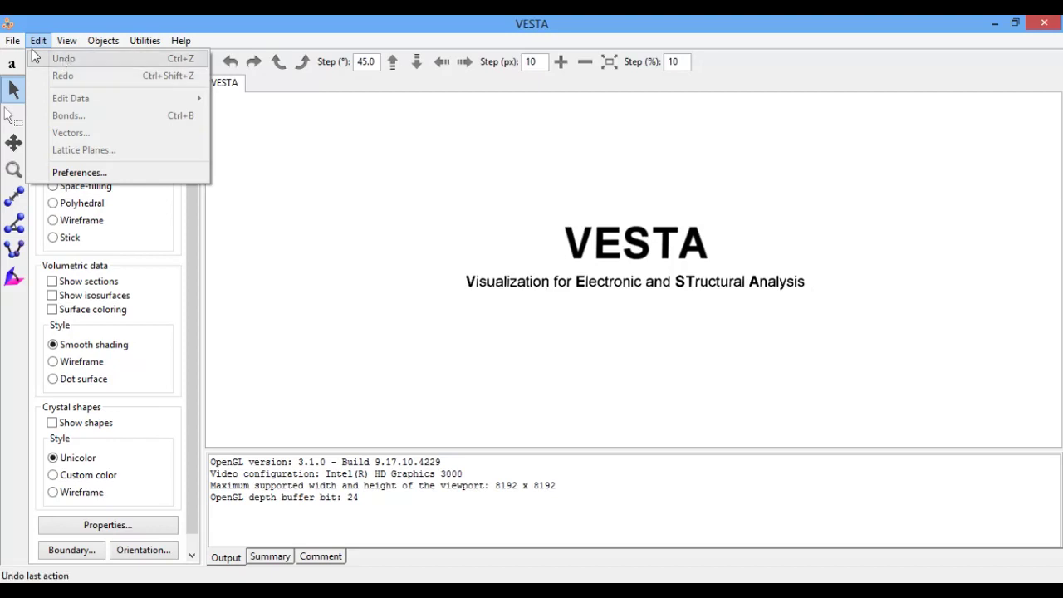
- Create a new structure via File > New Structure and title its phase ZnS
mouse_move(12, 43)
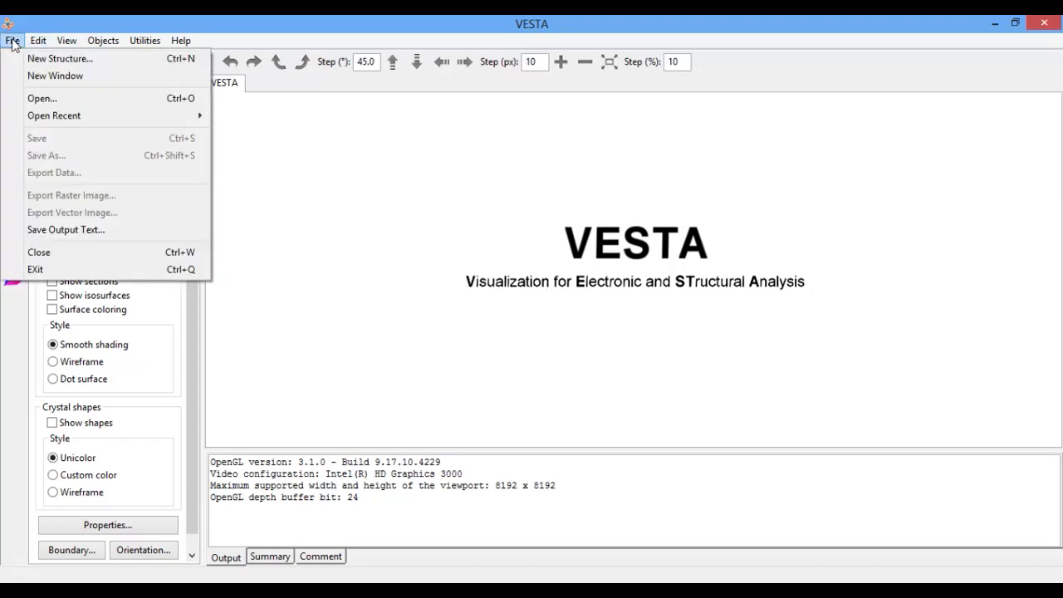
click(89, 66)
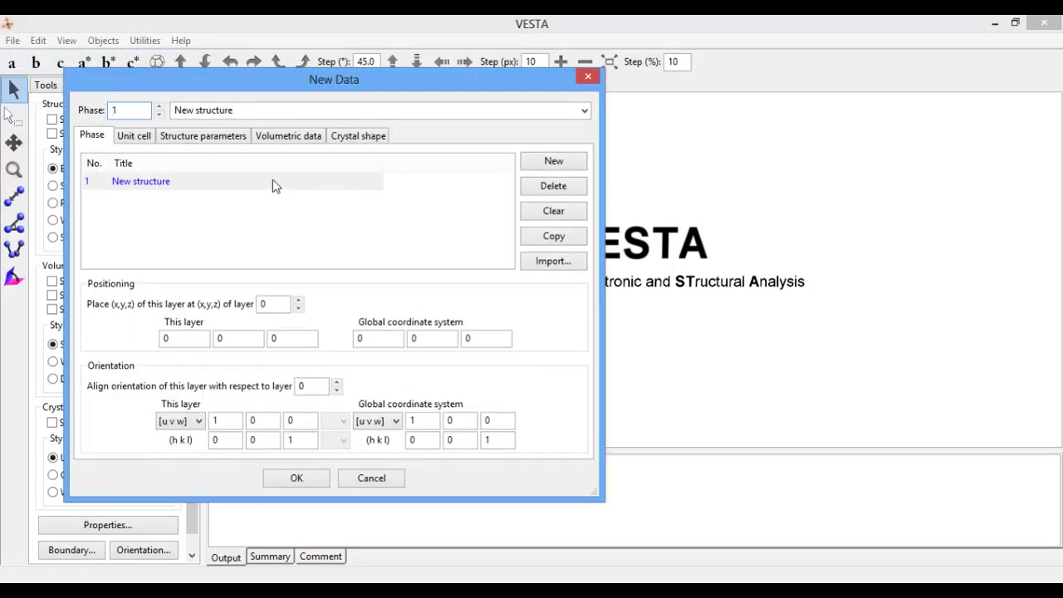
key(Tab)
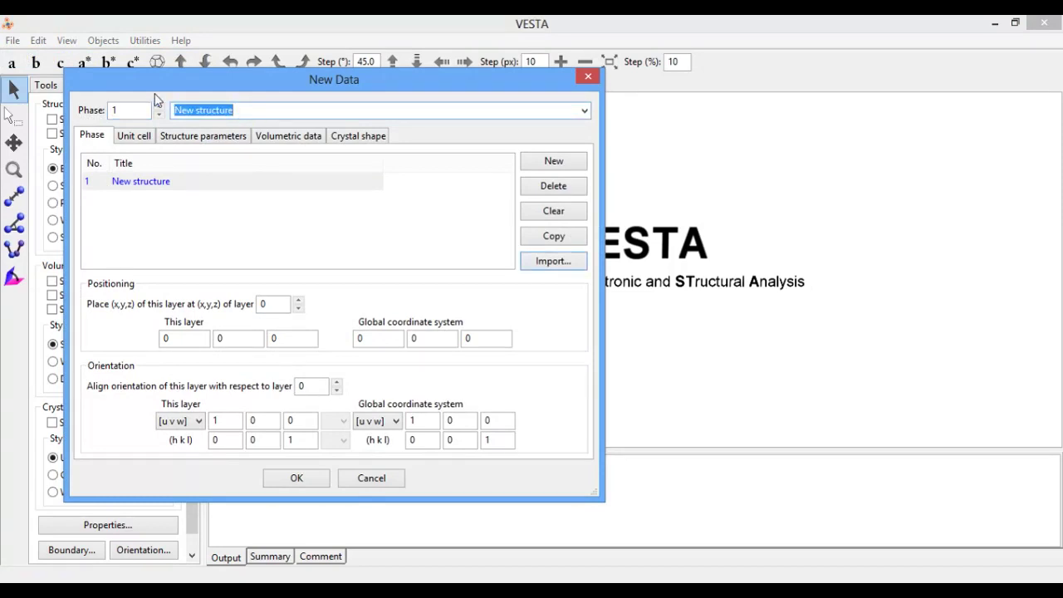
text(ZnS)
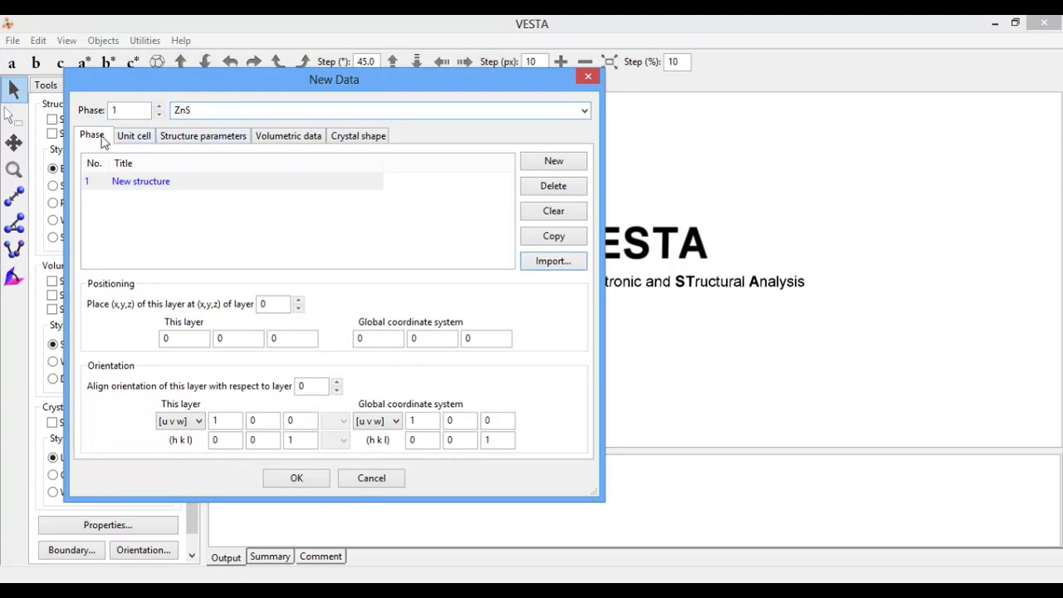
- On the Unit cell tab, choose the Hexagonal system and space group 186 P 63 m c
click(136, 137)
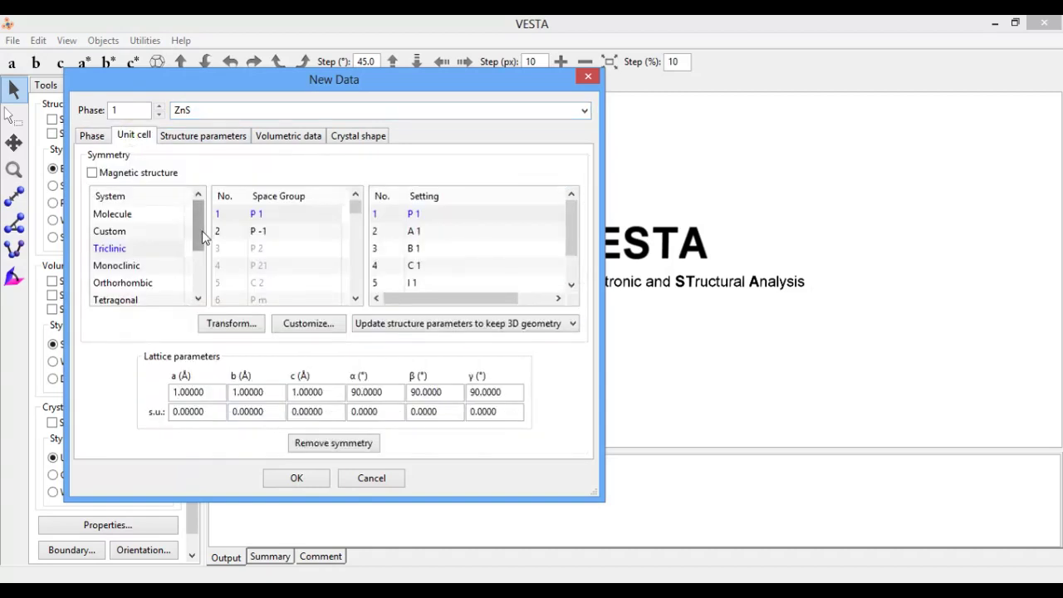
drag(203, 240, 202, 249)
drag(356, 208, 356, 231)
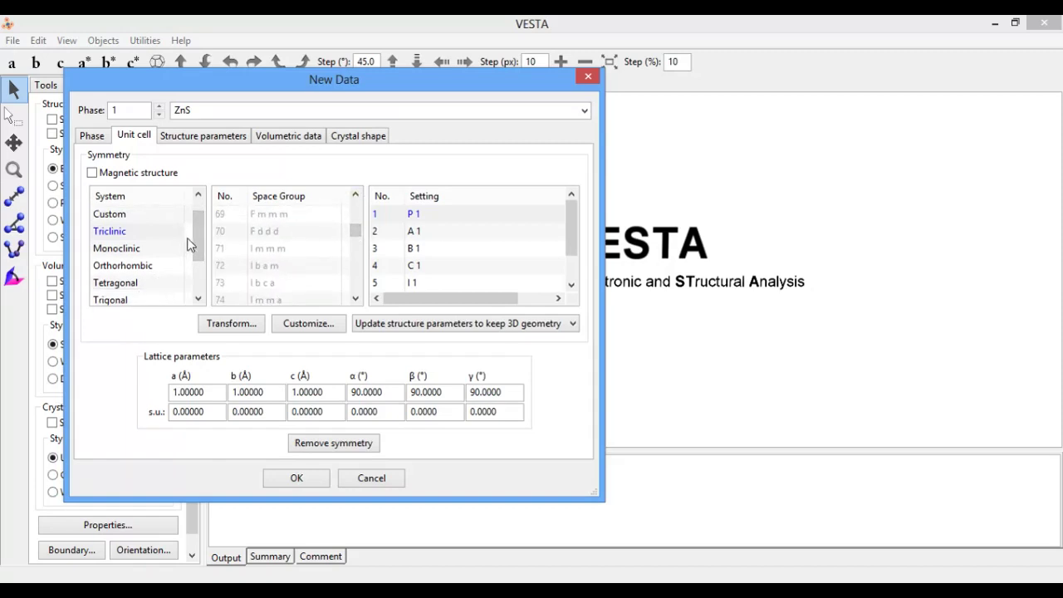
drag(197, 241, 198, 260)
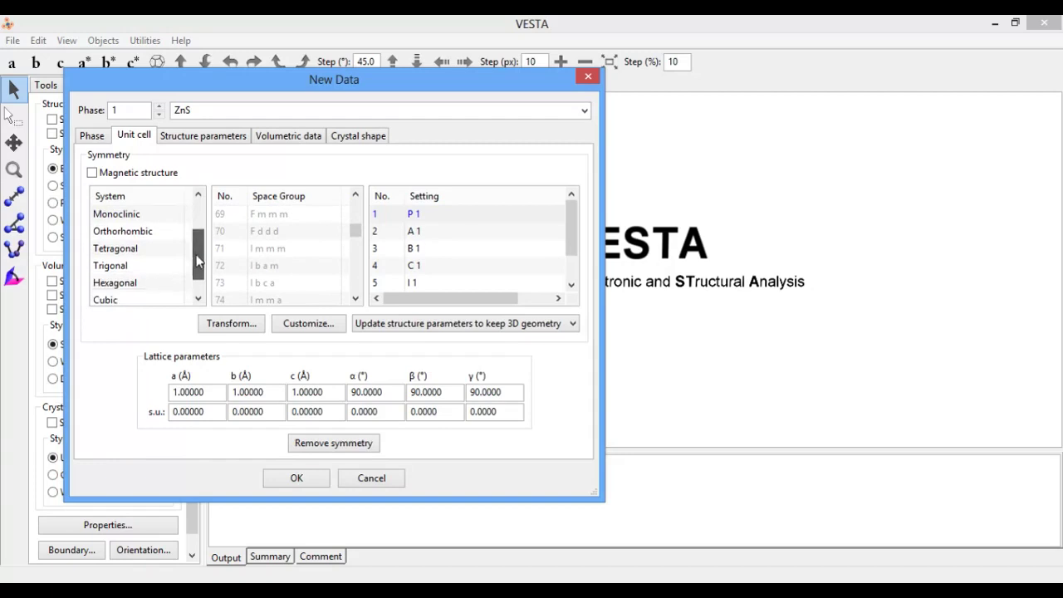
click(158, 282)
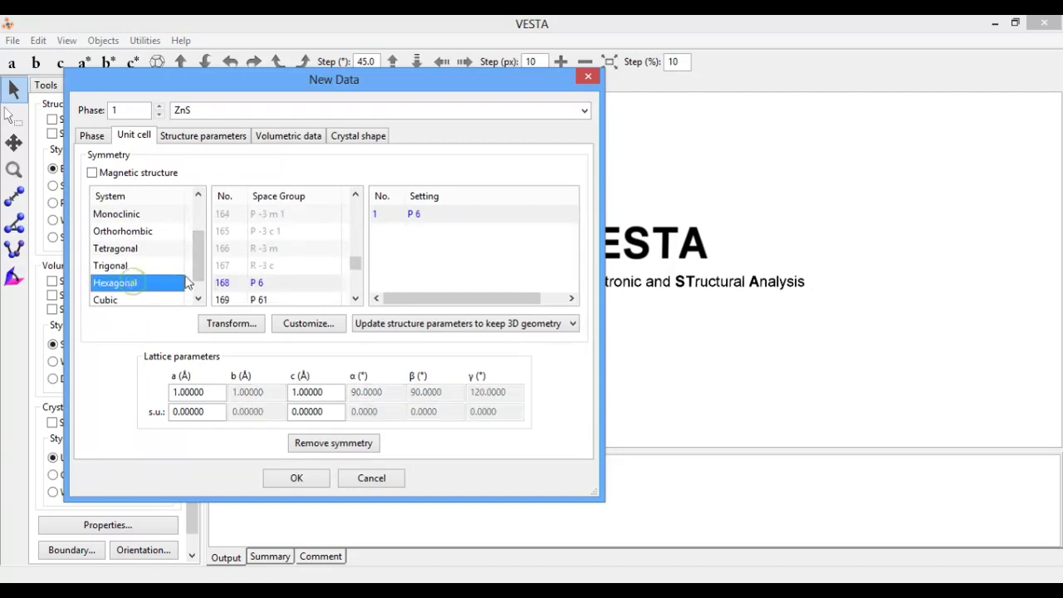
click(355, 299)
drag(356, 299, 356, 300)
click(356, 299)
click(356, 300)
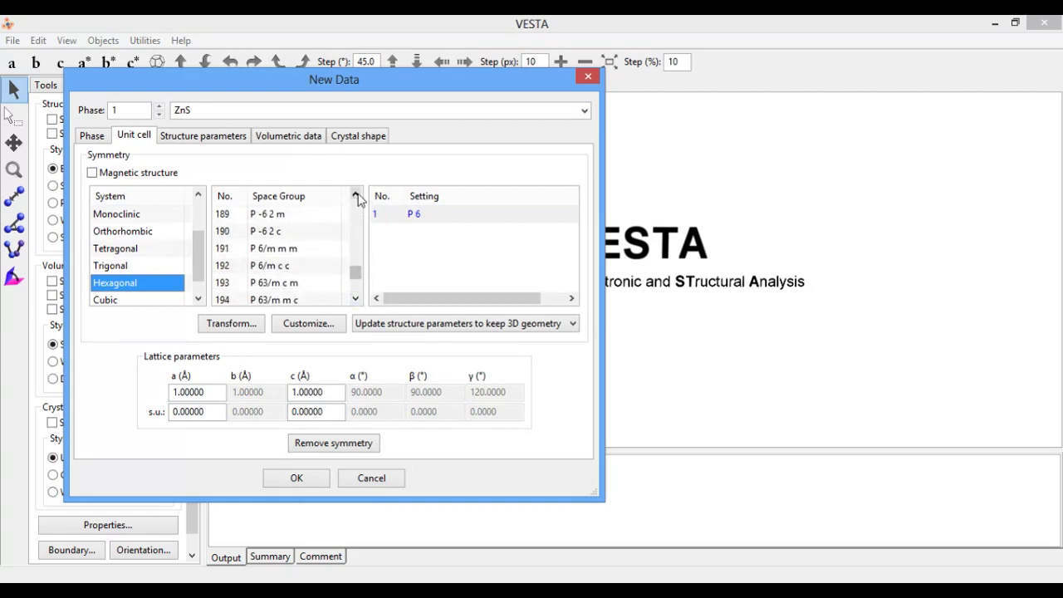
drag(356, 194, 359, 200)
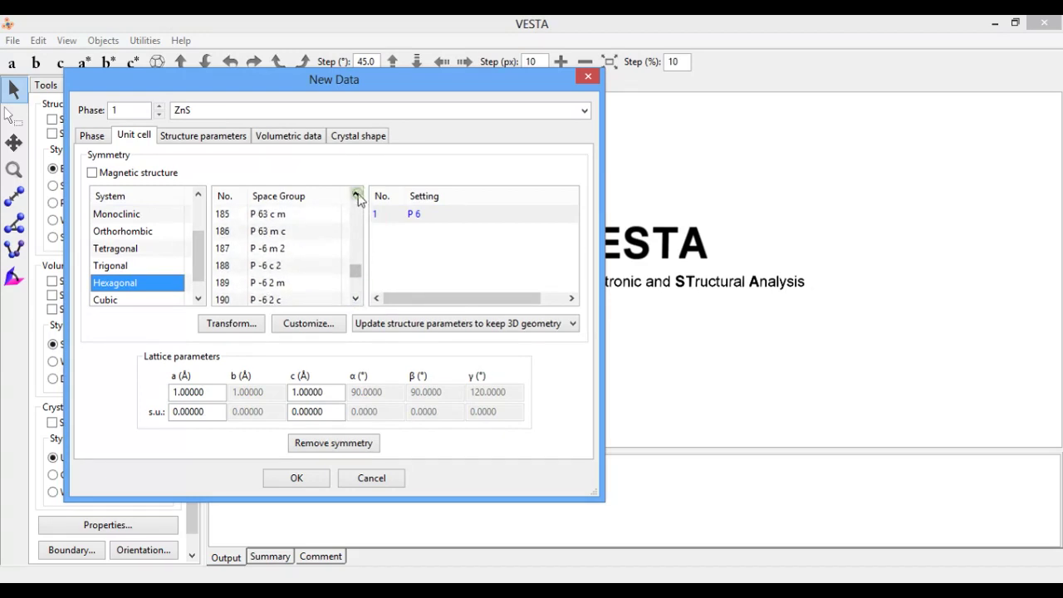
click(261, 232)
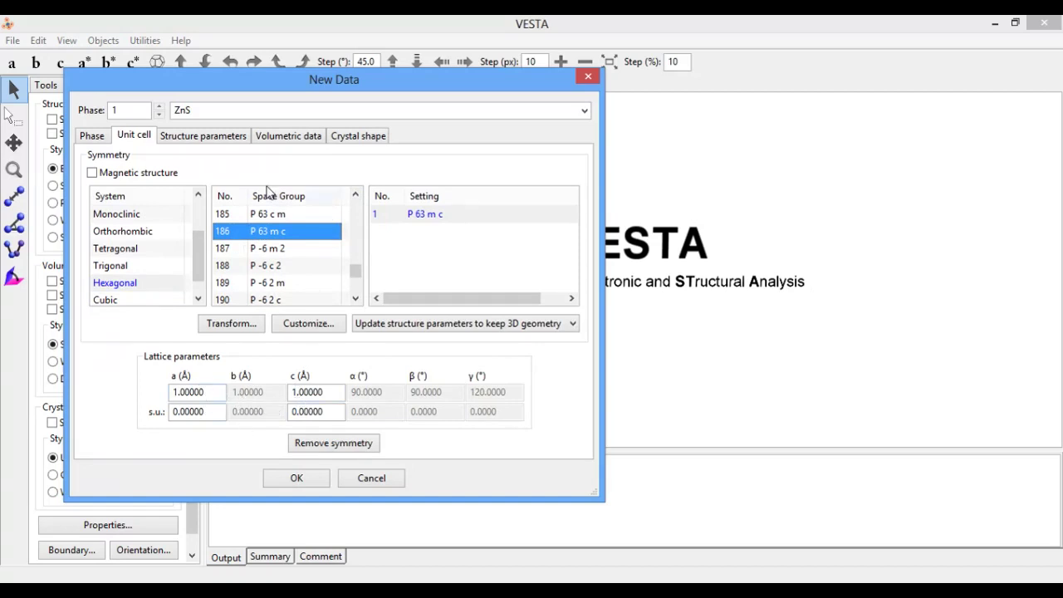
drag(283, 90, 421, 119)
- Compare the space group with the Notepad notes, then move the New Data dialog up-left
key(alt+Tab)
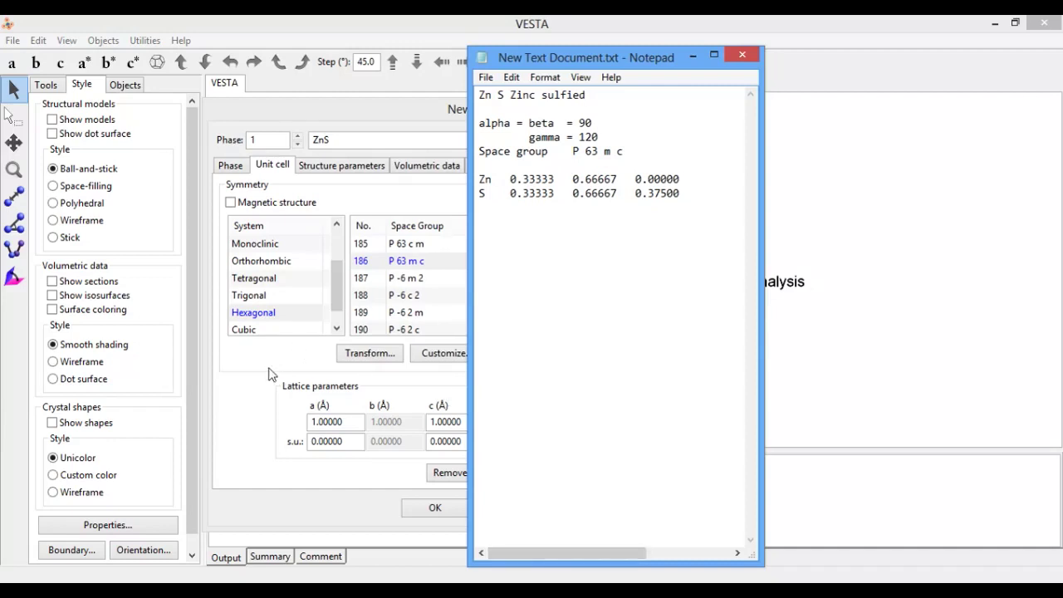
click(301, 387)
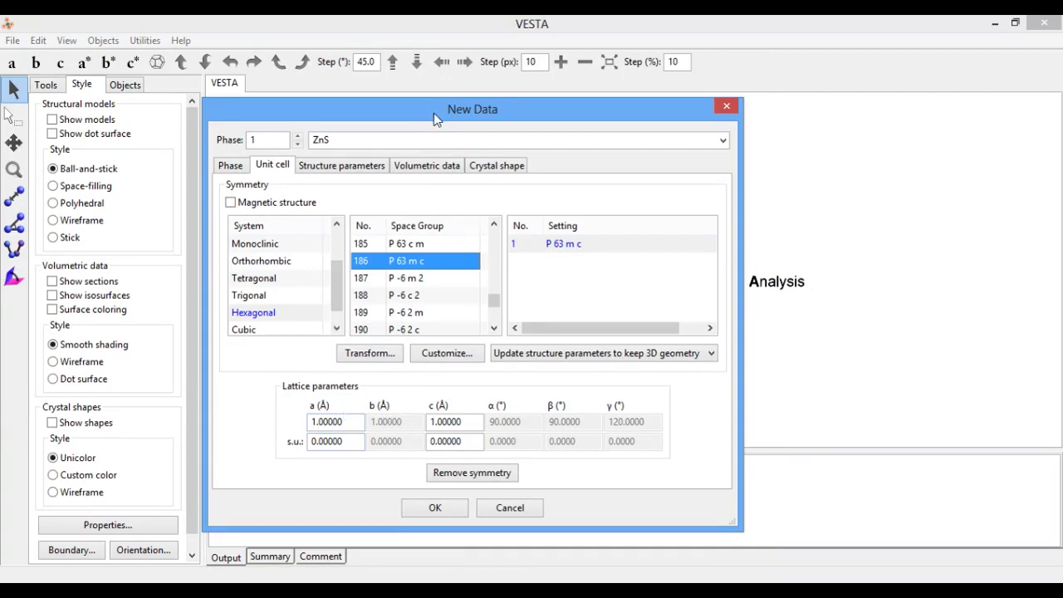
drag(430, 117, 328, 65)
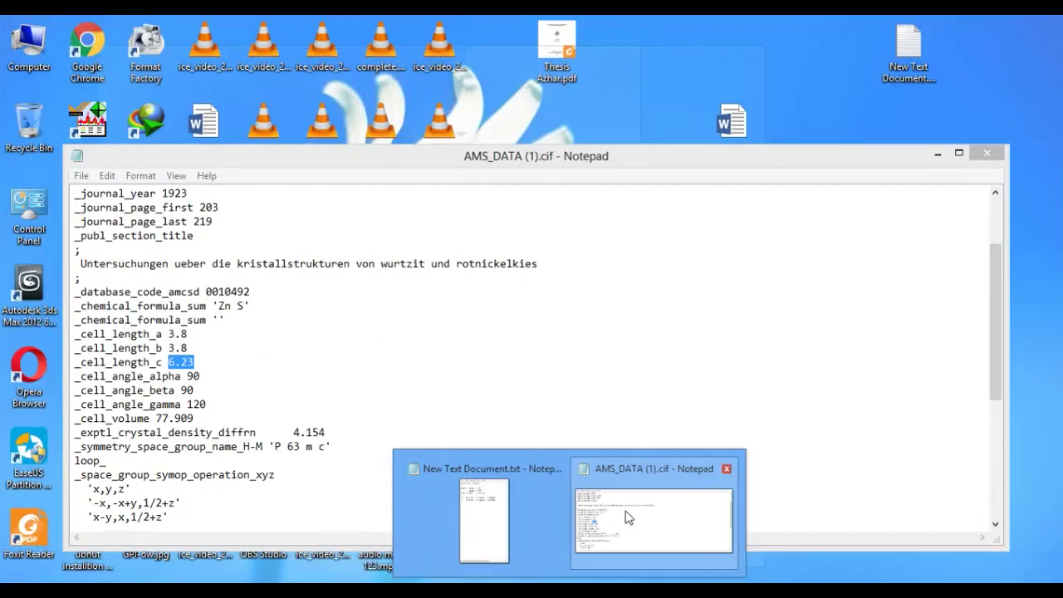
- Copy the cell lengths from AMS_DATA (1).cif into the notes under 'Lattice parameters lattice distances': a= 3.8 b=3.8
click(627, 517)
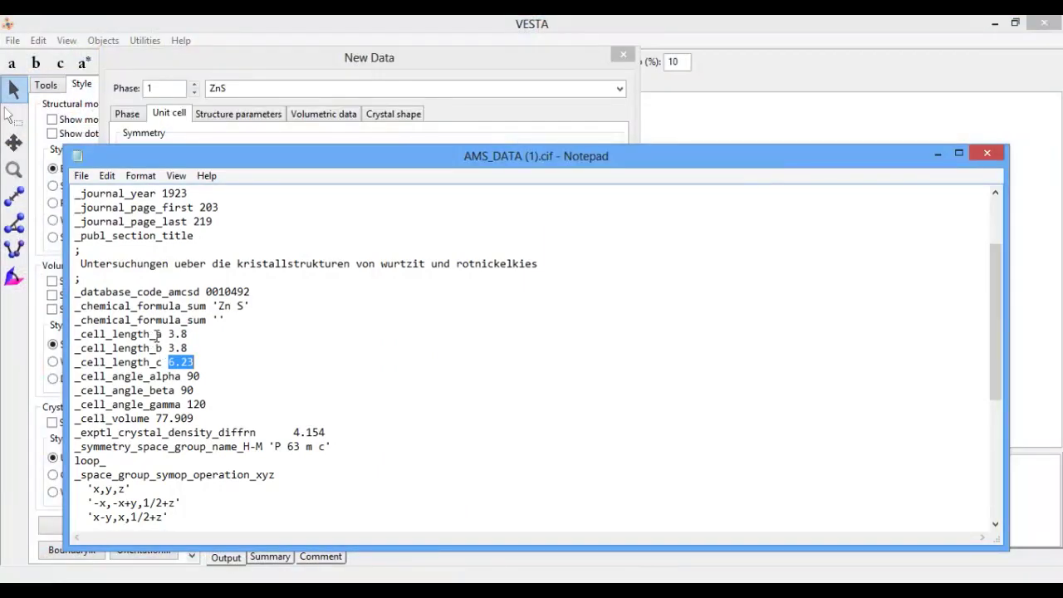
drag(156, 334, 196, 364)
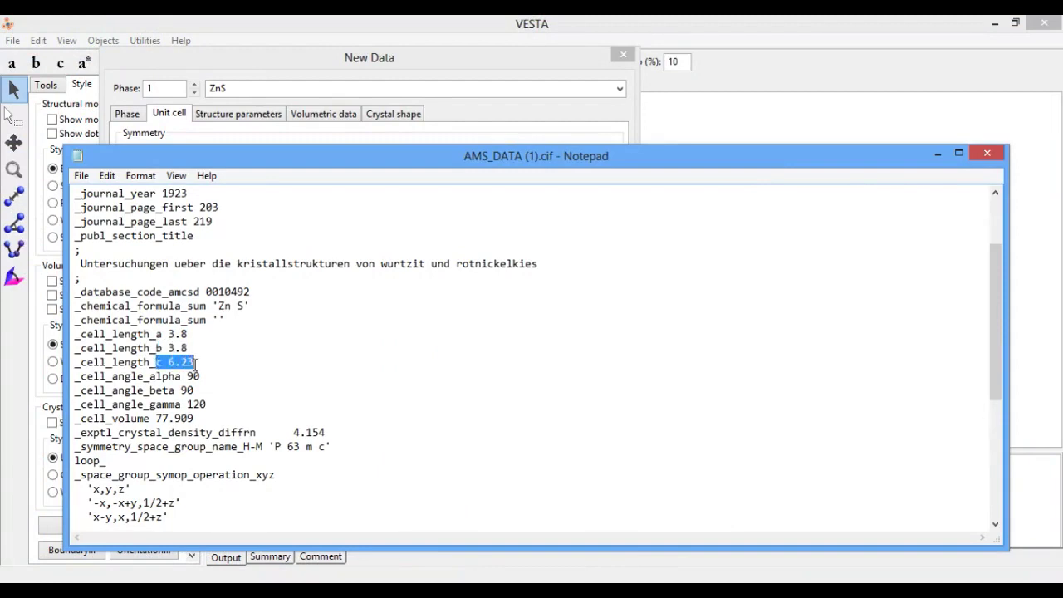
click(515, 591)
click(511, 524)
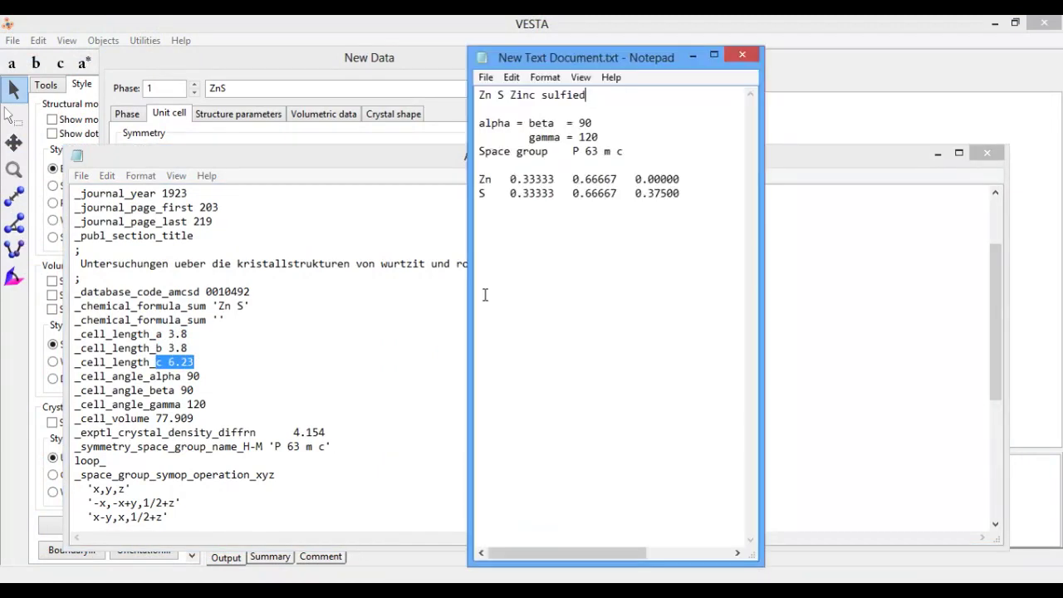
key(Return)
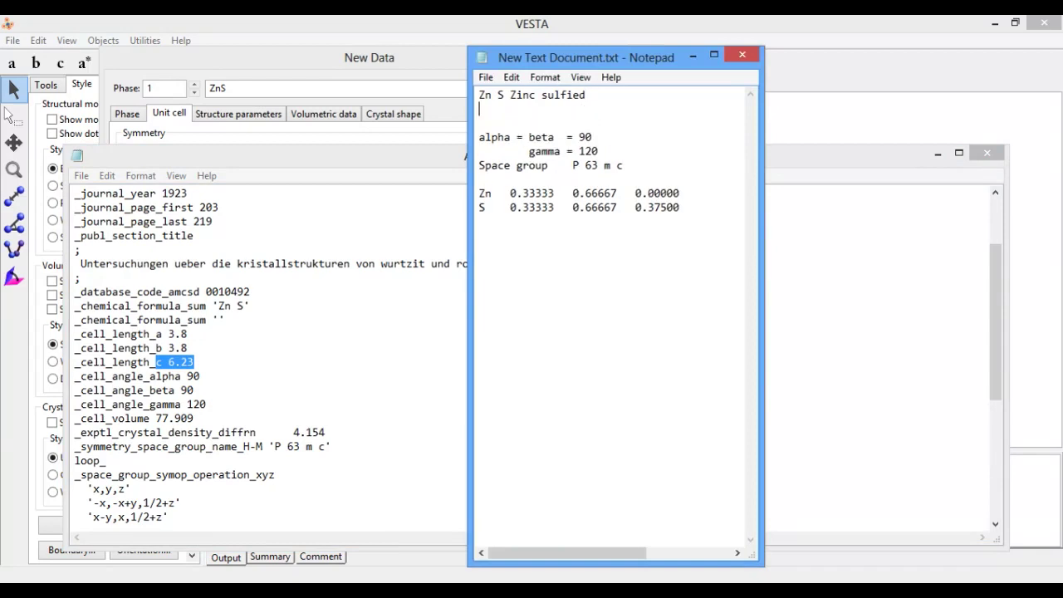
text(Lattice parameters)
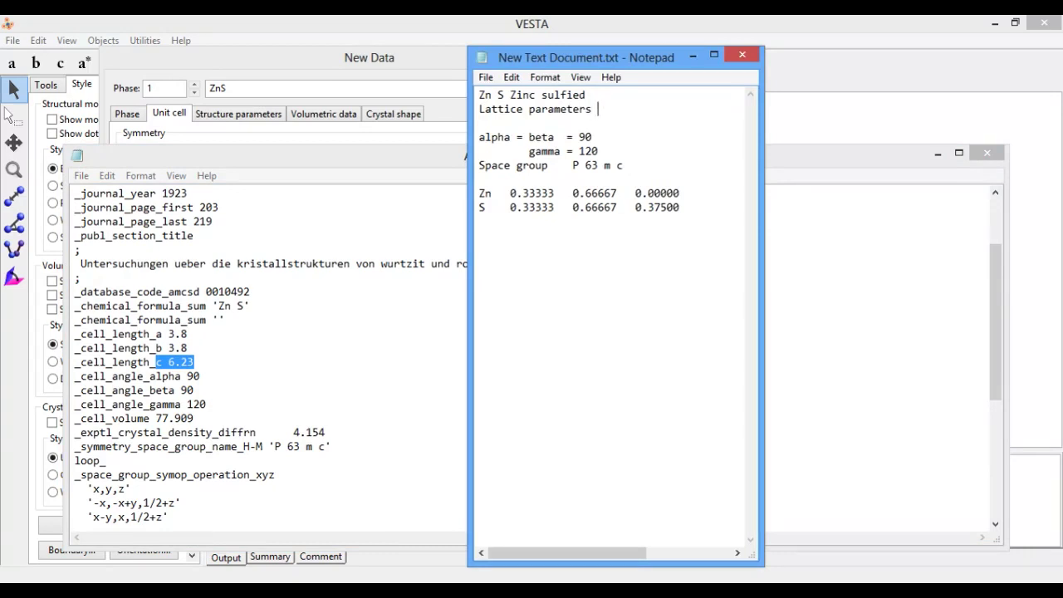
text( lattice distances)
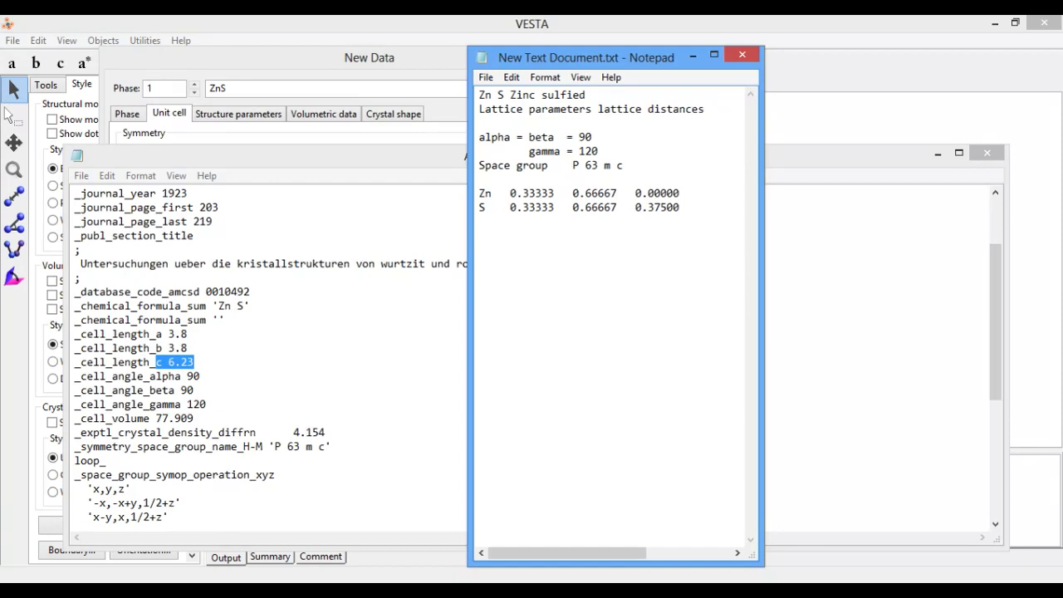
key(Return)
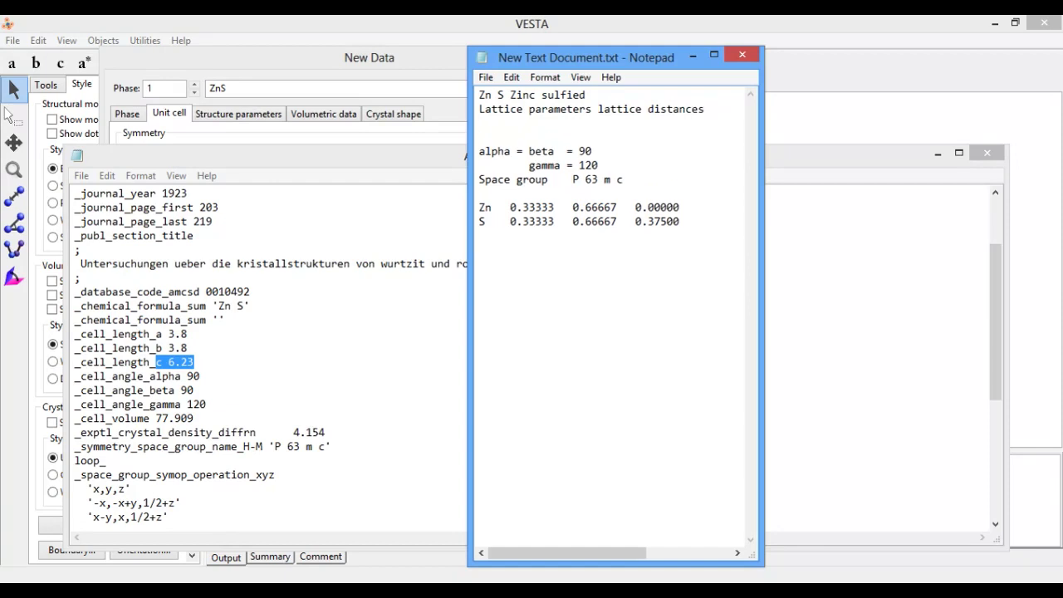
text(a= 3.8 b=3.8 and c=6.23)
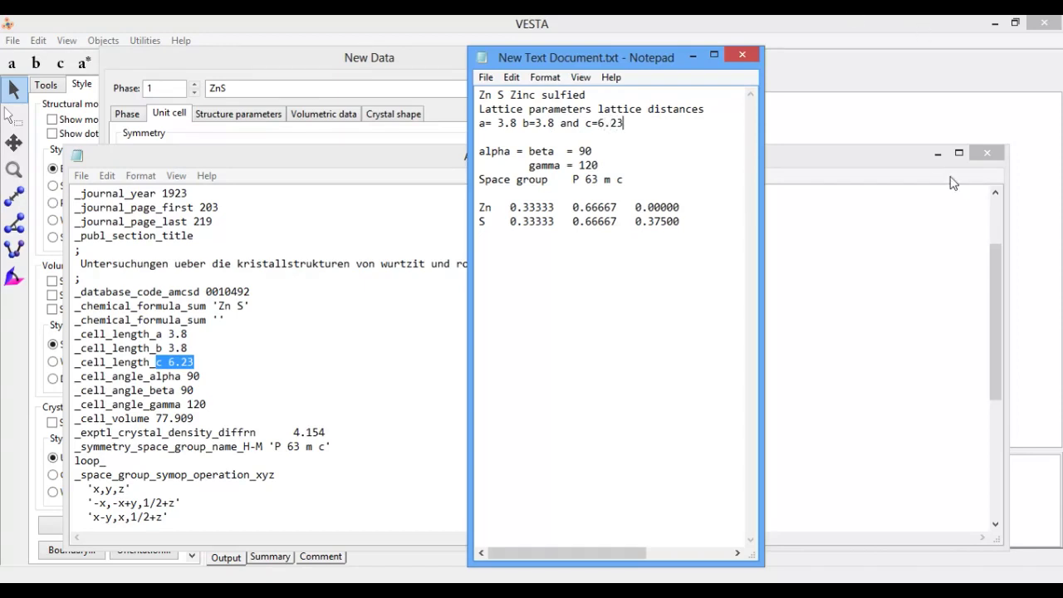
click(938, 153)
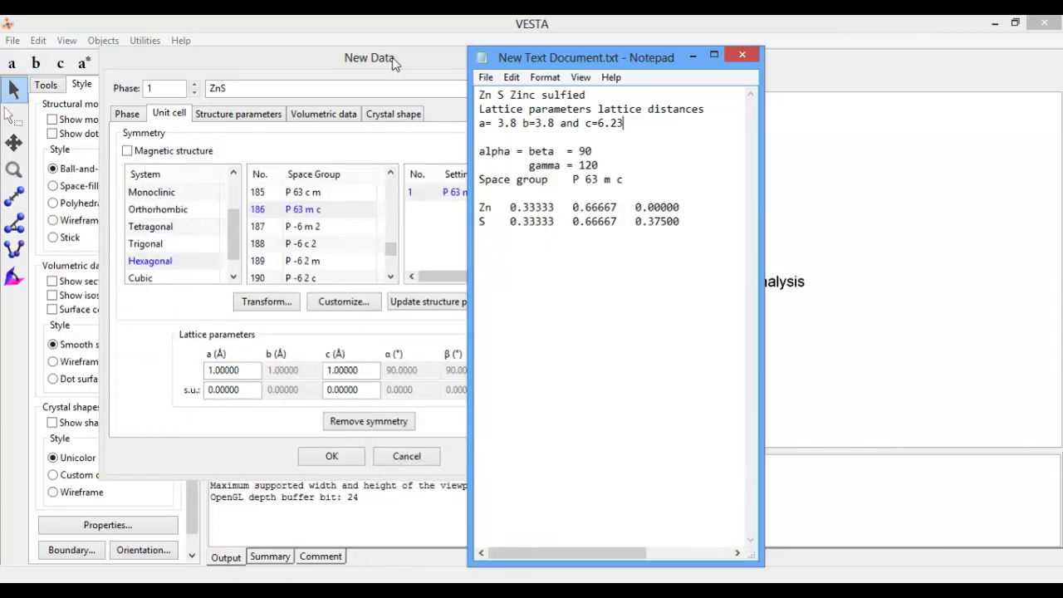
- Enter lattice parameter a = 3.8 Å, checking the value against the ZnS notes
drag(613, 68, 769, 67)
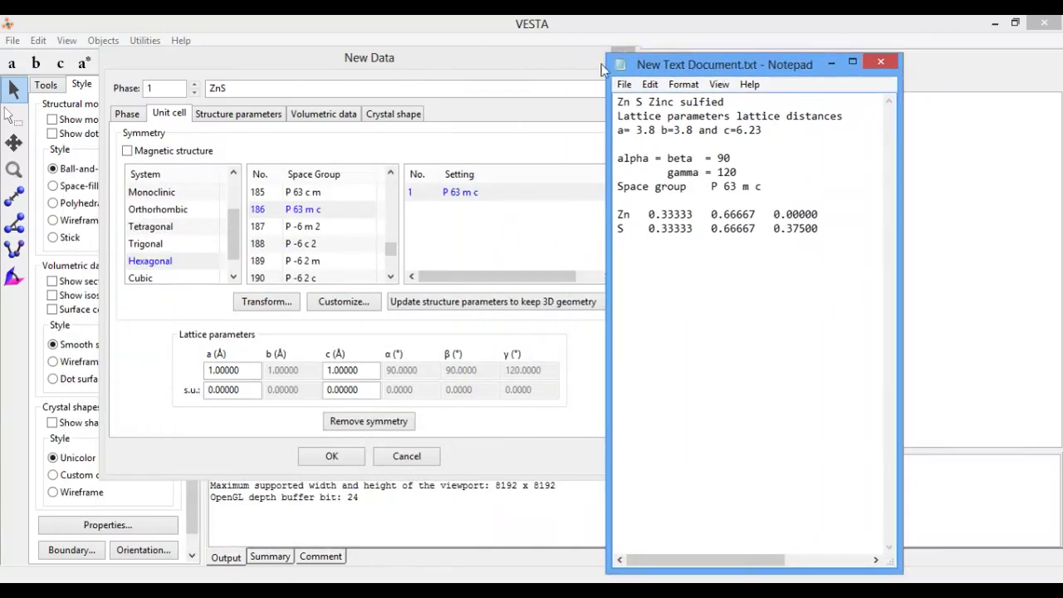
click(478, 74)
drag(479, 73, 437, 79)
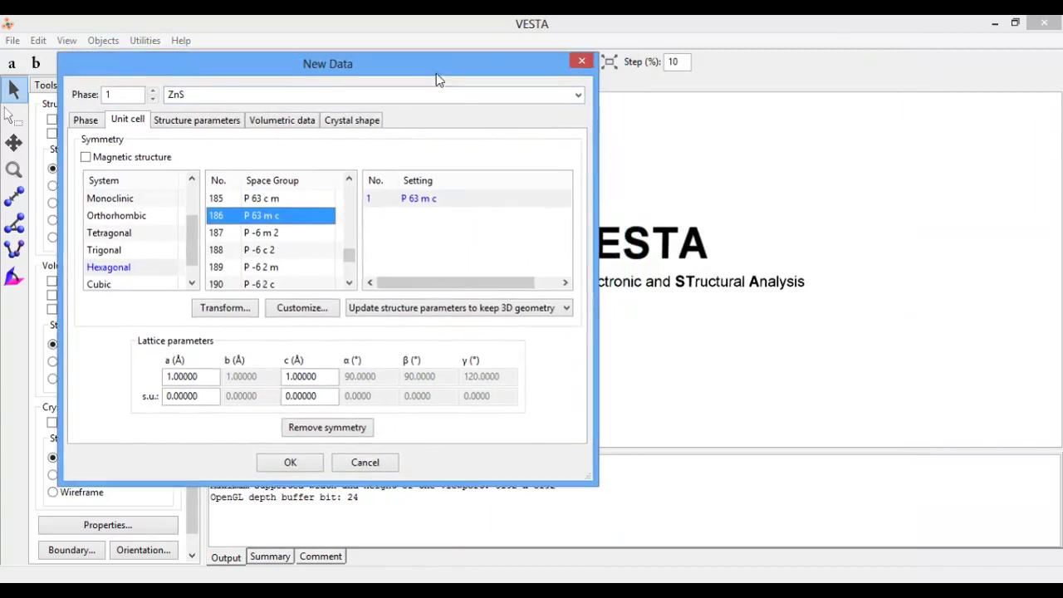
drag(201, 376, 169, 373)
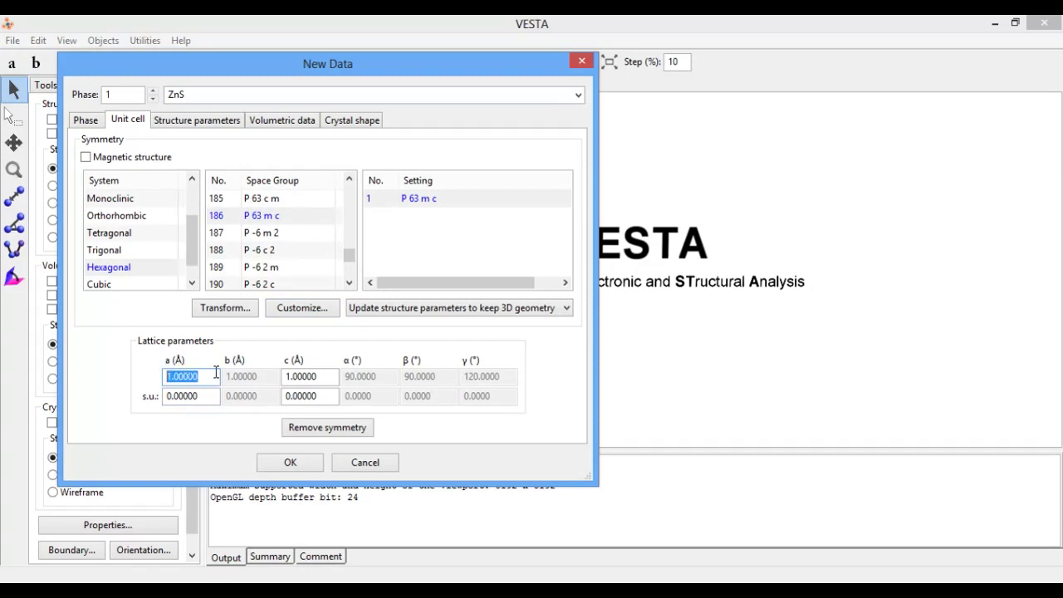
text(3.)
click(570, 590)
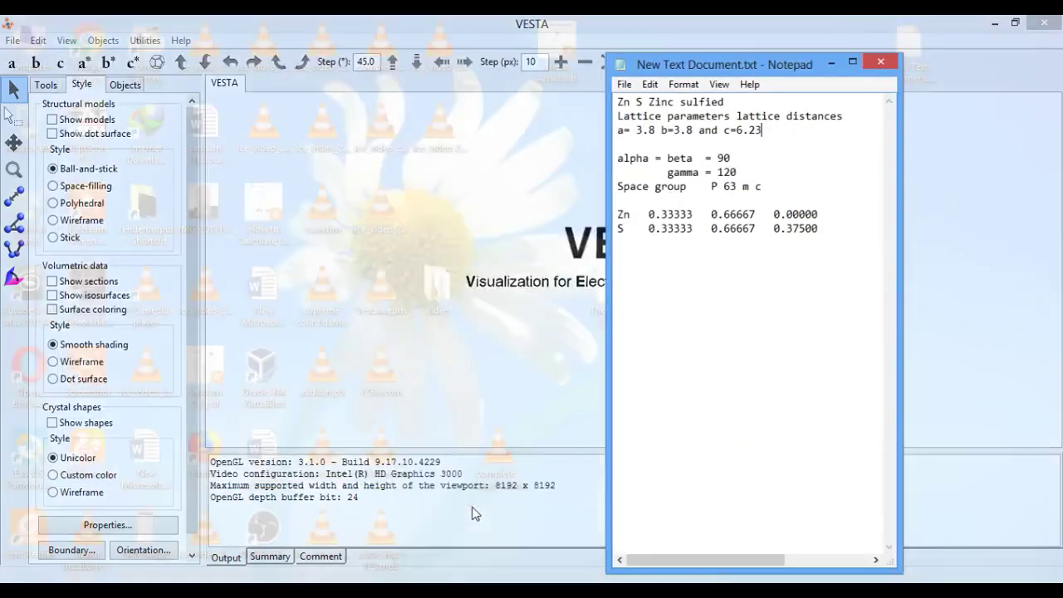
click(531, 511)
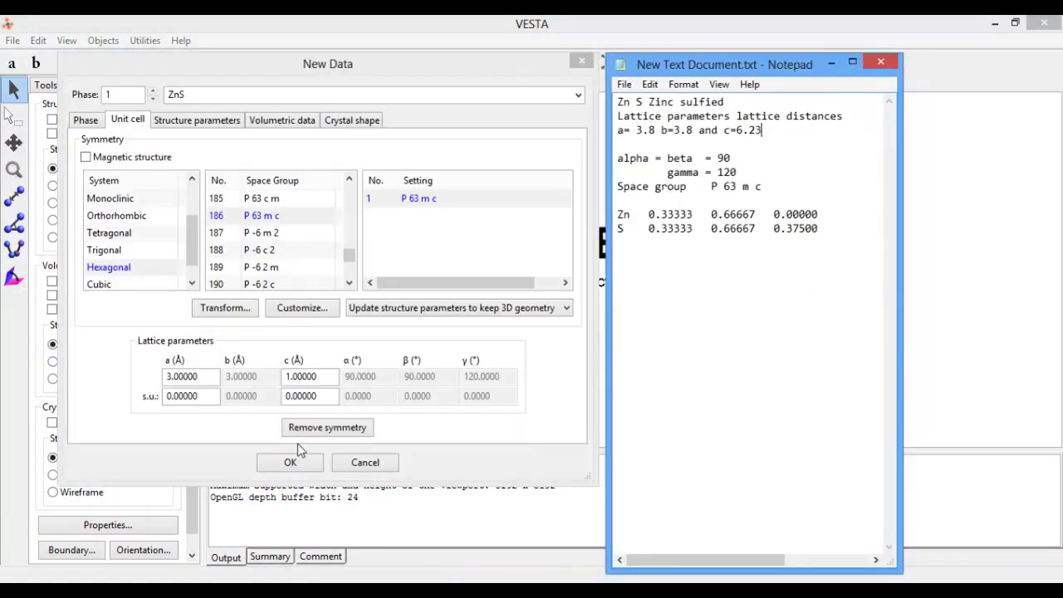
click(197, 377)
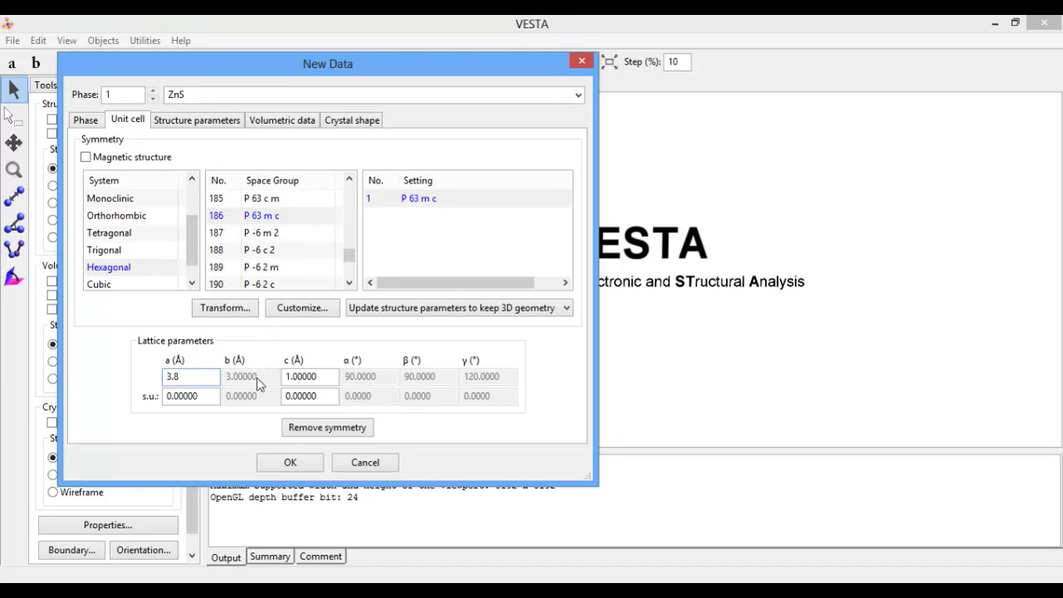
drag(284, 376, 330, 377)
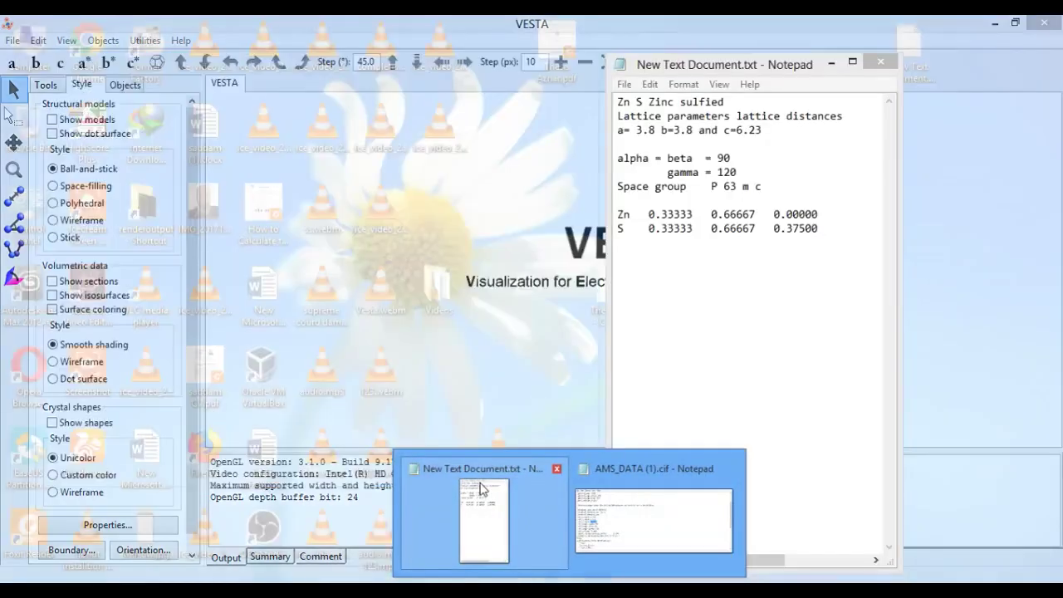
- Set lattice parameter c to 6.23 Å using the value from the notes
click(483, 490)
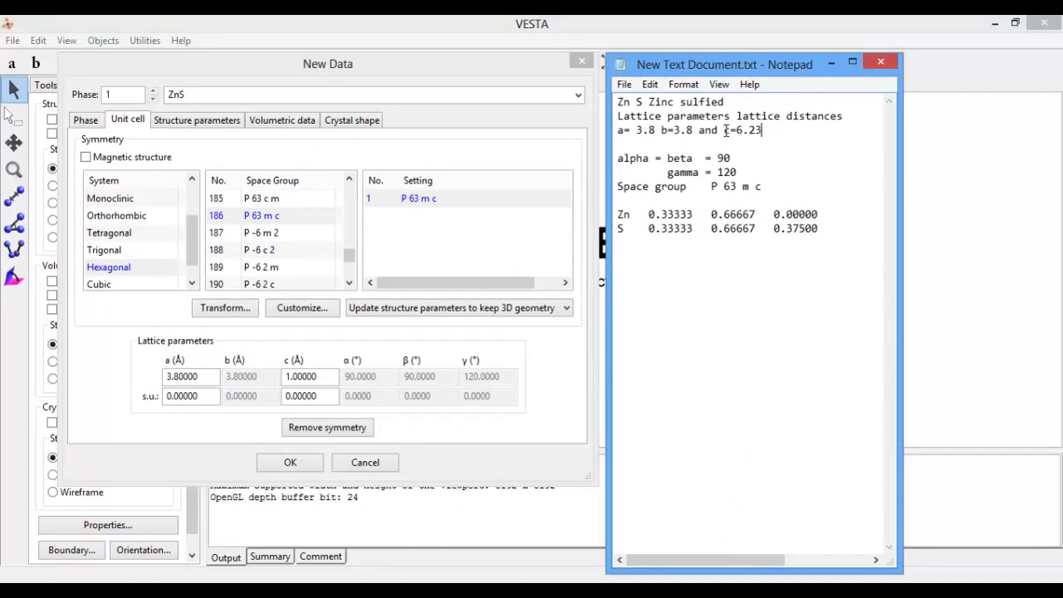
drag(725, 130, 763, 131)
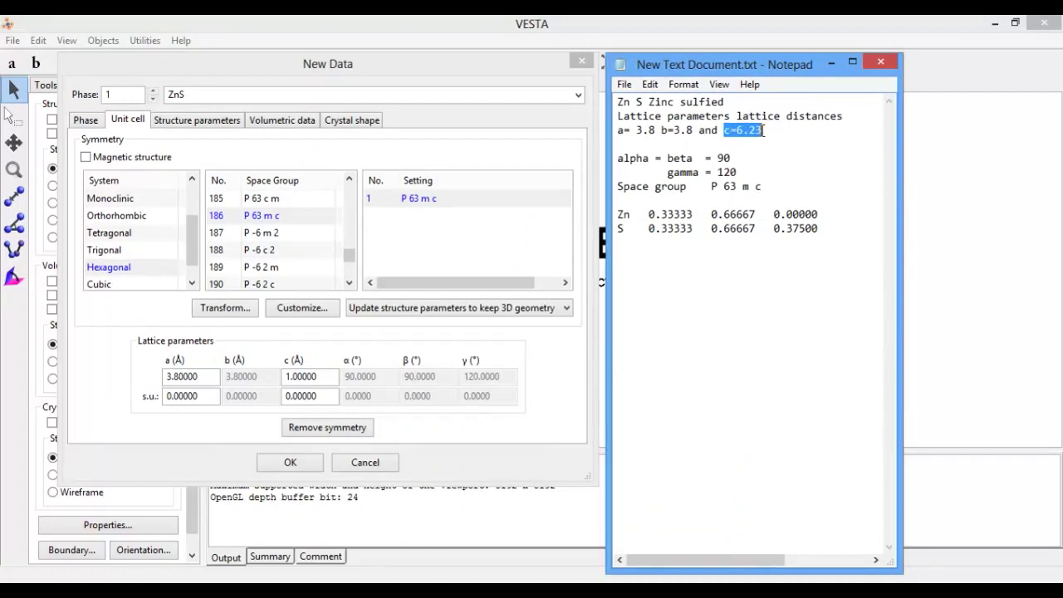
click(323, 379)
drag(323, 379, 230, 379)
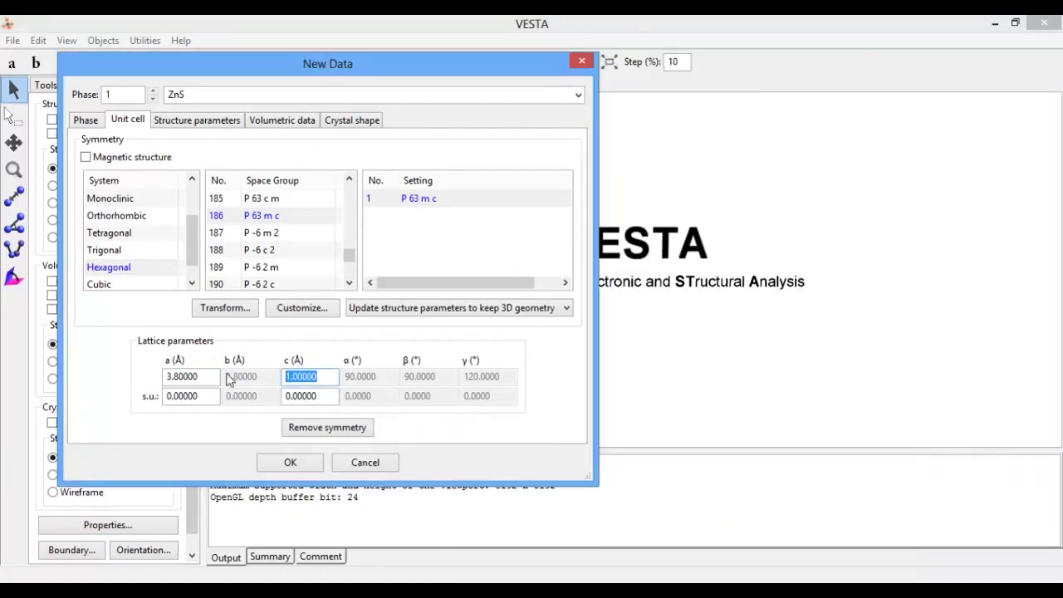
text(6.23)
- On the Structure parameters tab, add a new atom set to zinc and label it Zn
click(189, 121)
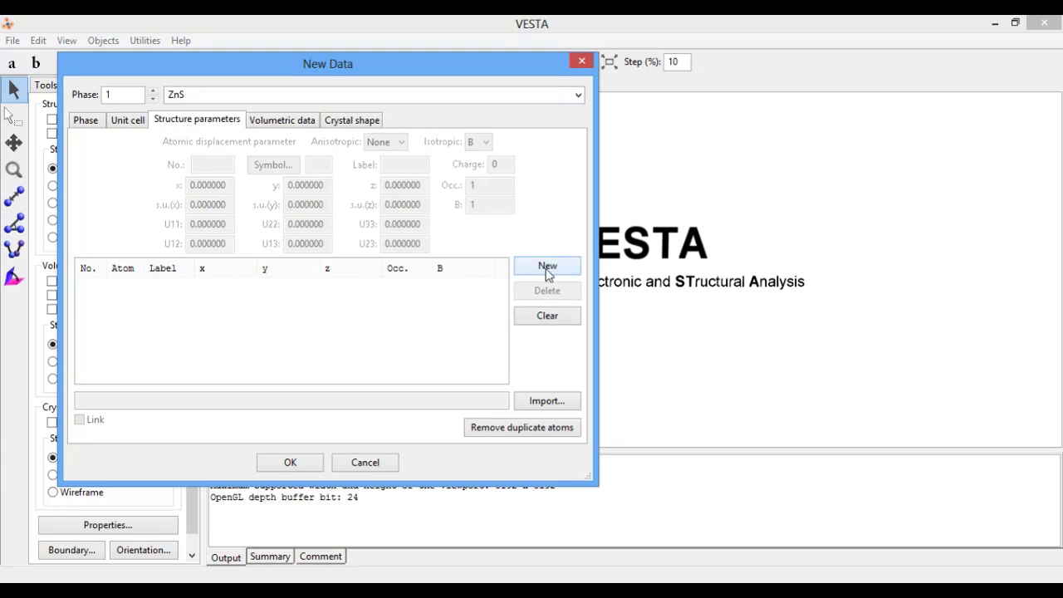
click(547, 267)
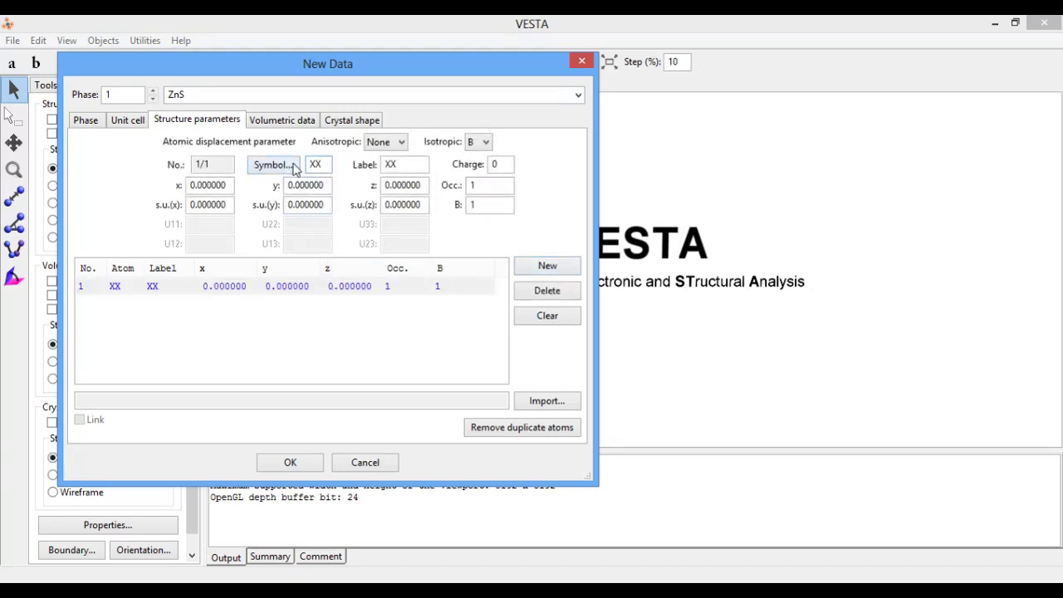
click(273, 166)
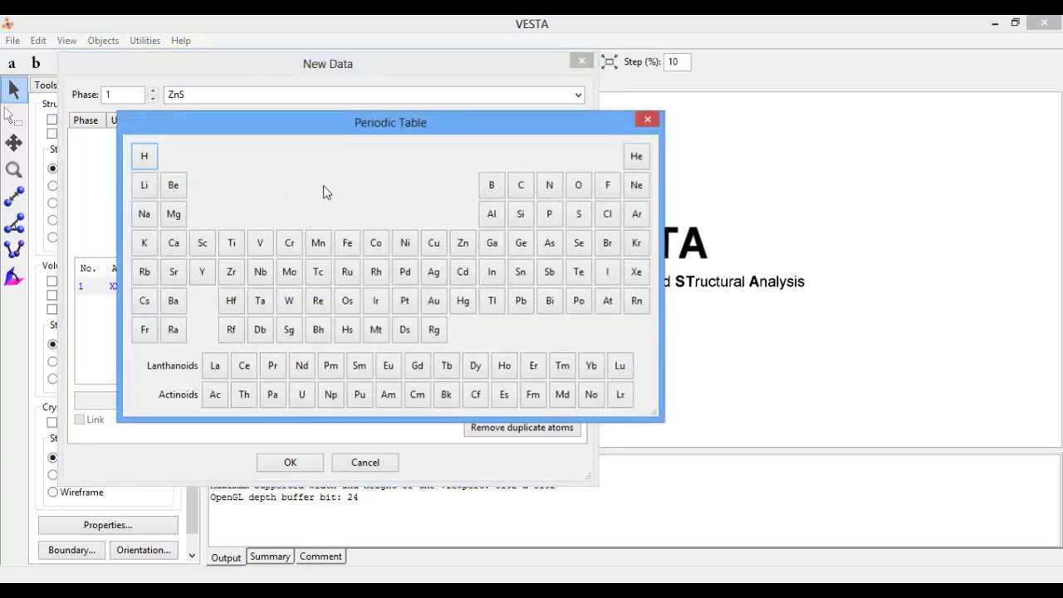
click(462, 249)
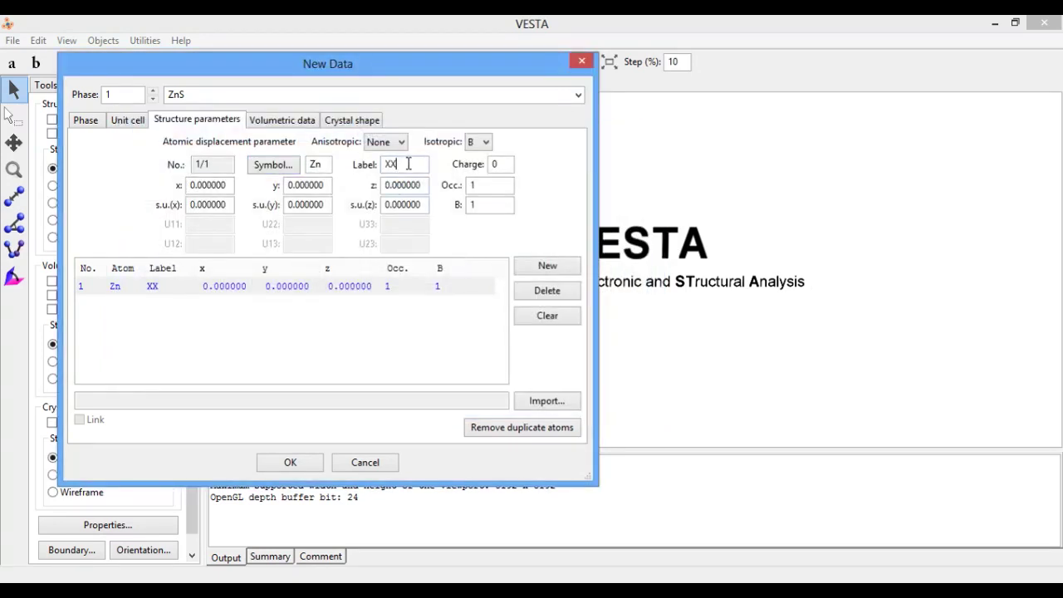
double_click(399, 164)
text(Z)
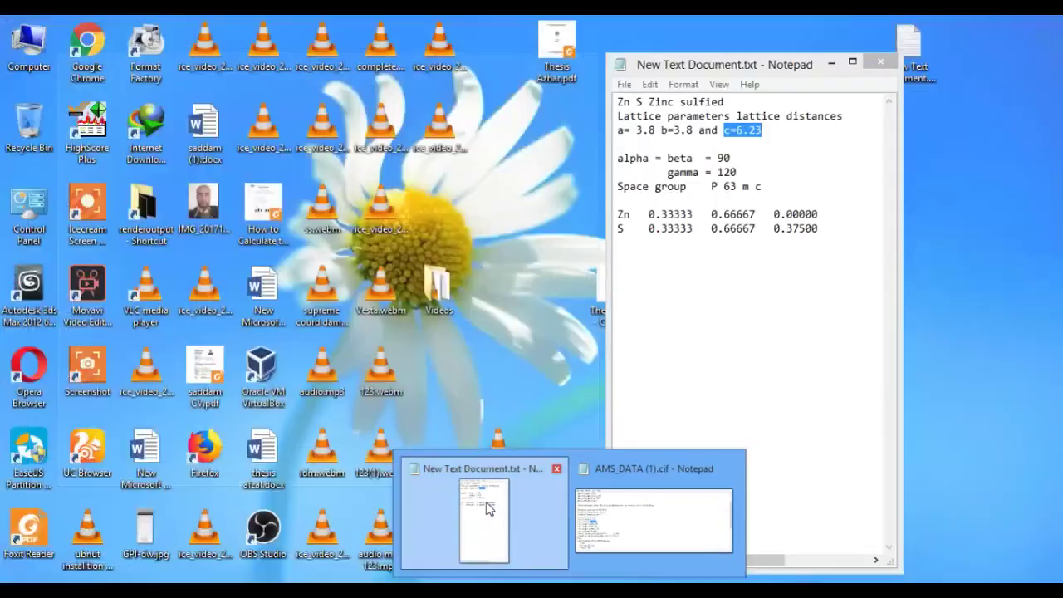
- Enter the Zn atom's x and y coordinates from the notes, then add a second atom
click(488, 508)
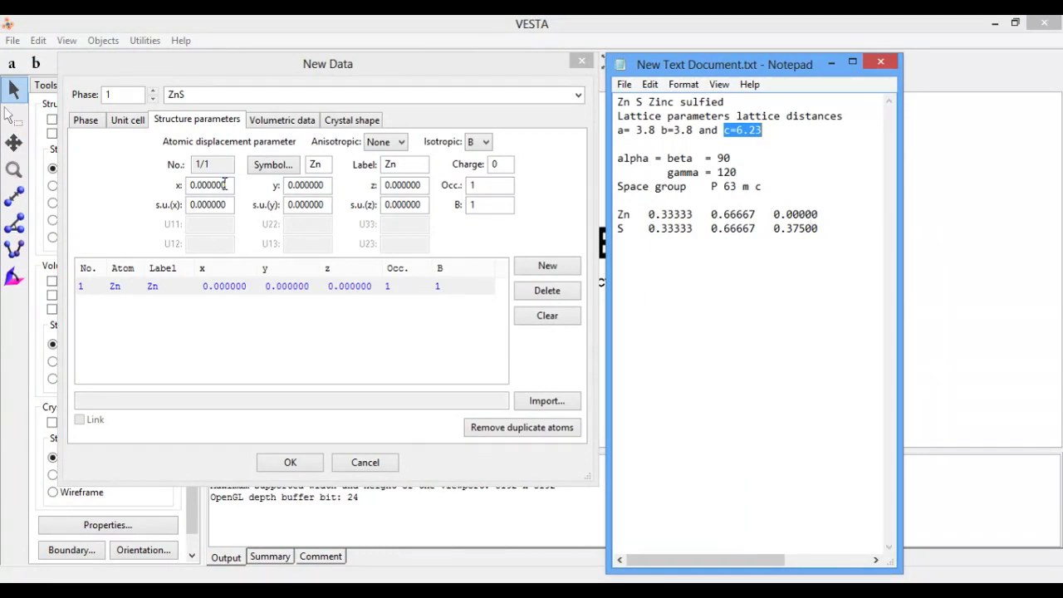
drag(224, 185, 201, 185)
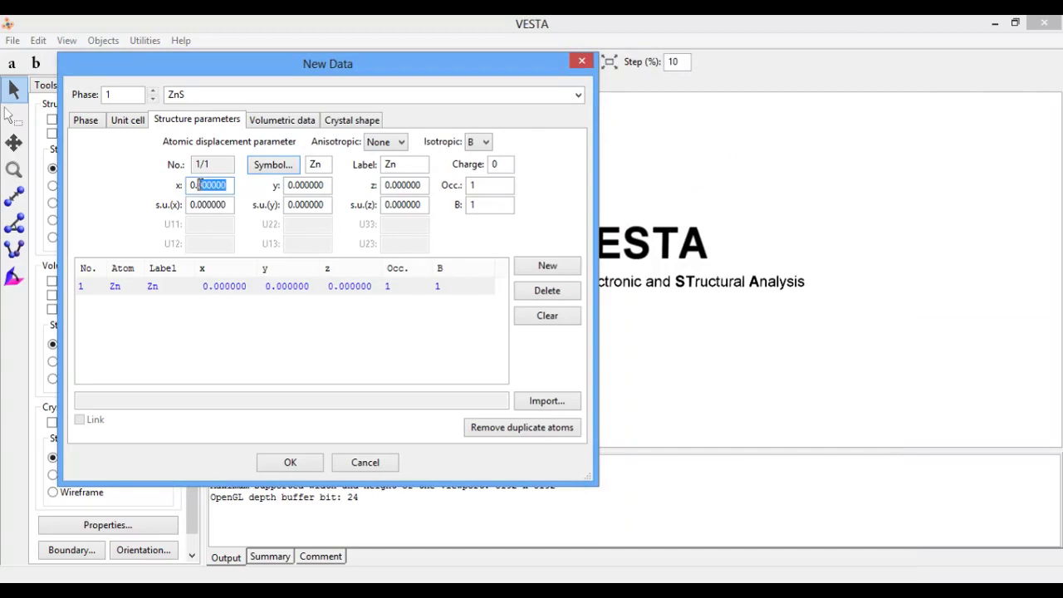
text(3333)
drag(326, 185, 300, 185)
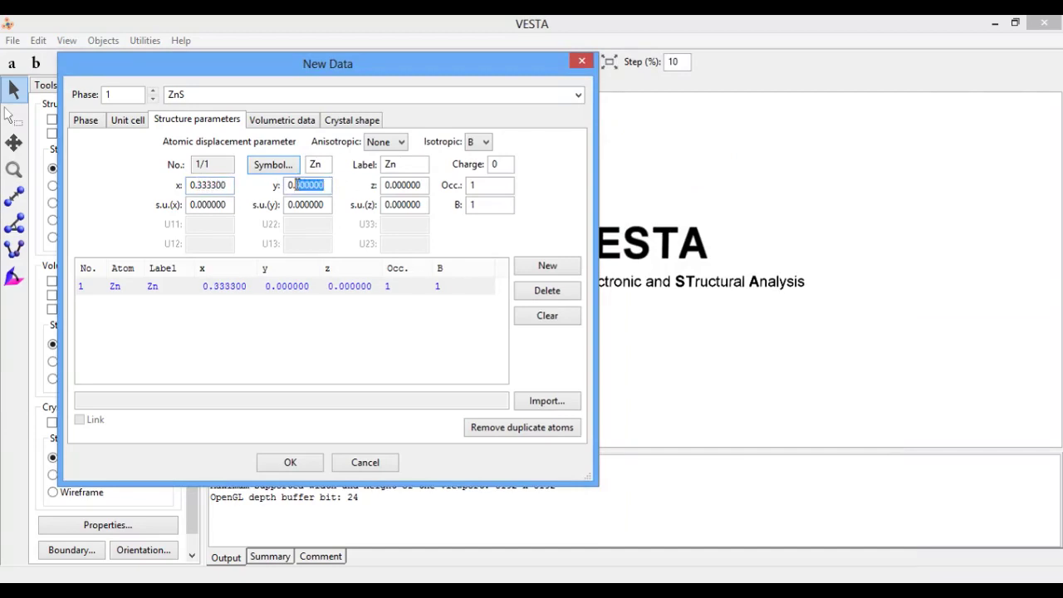
text(66667)
click(399, 337)
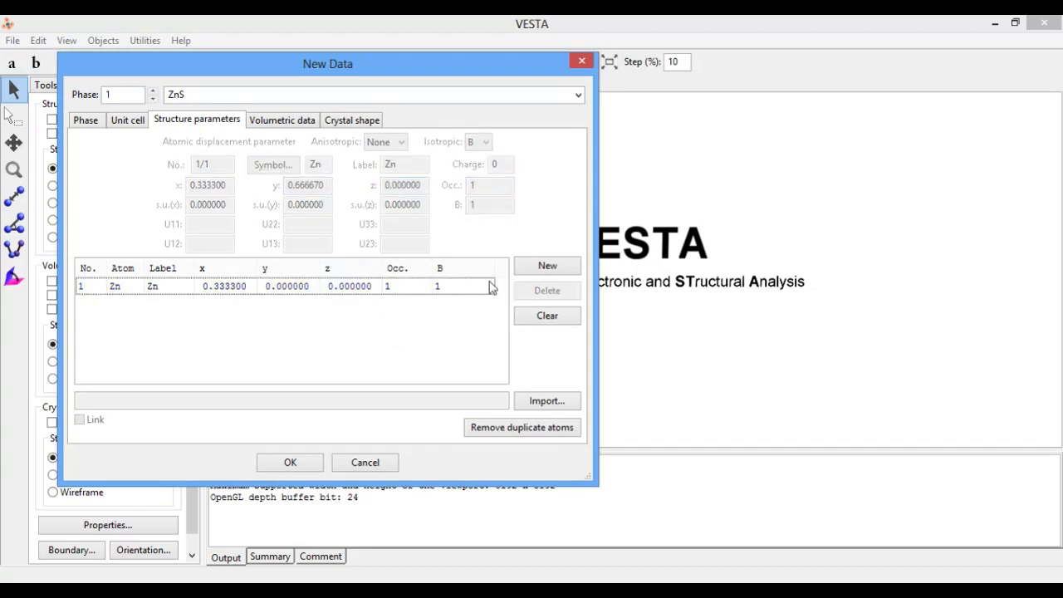
click(535, 270)
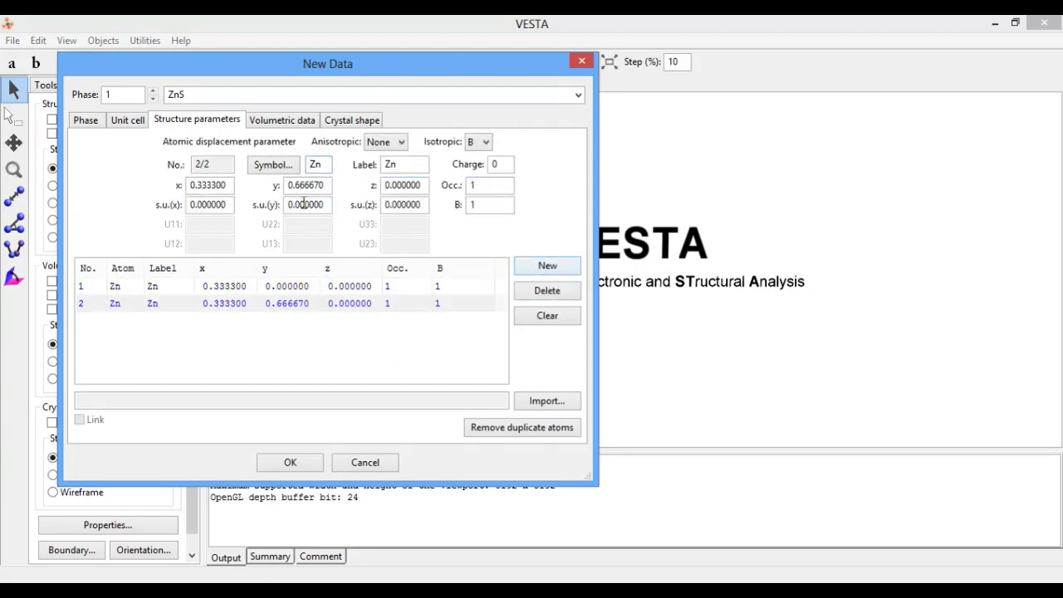
- Make the second atom sulfur via the Periodic Table and reselect the first atom
click(274, 166)
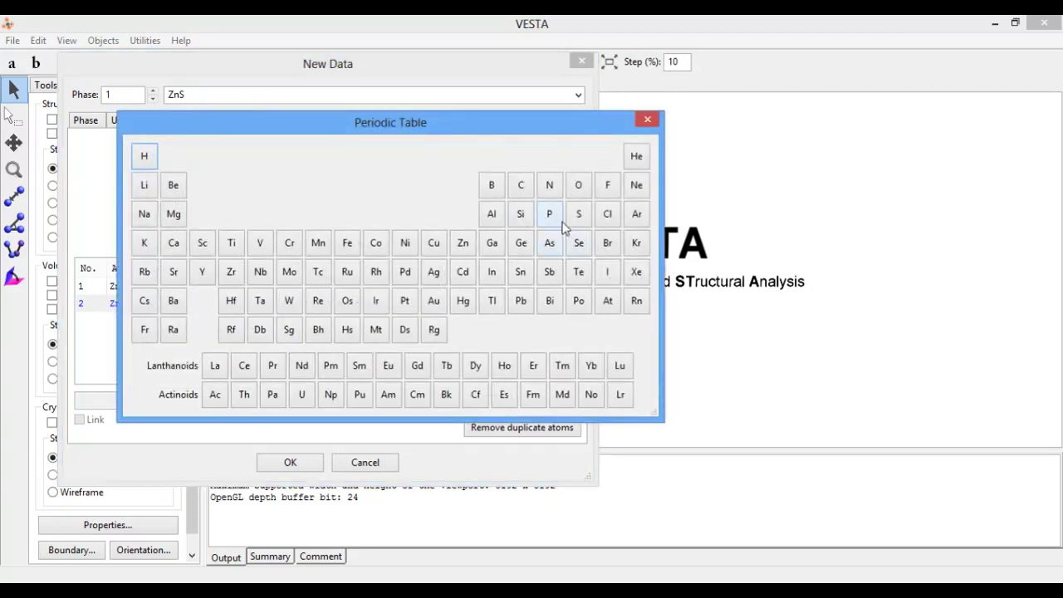
click(579, 214)
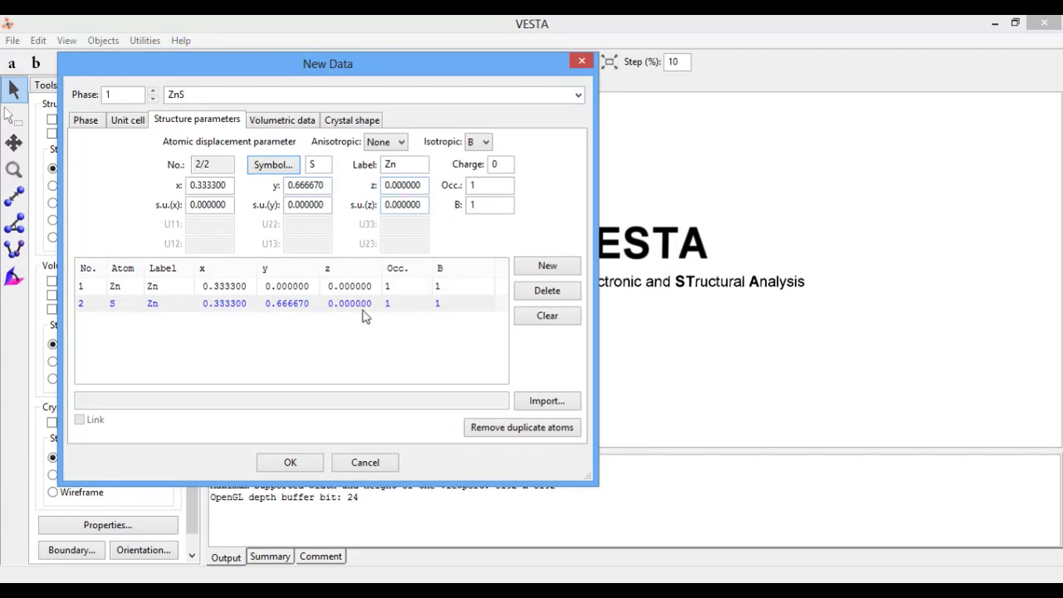
key(Up)
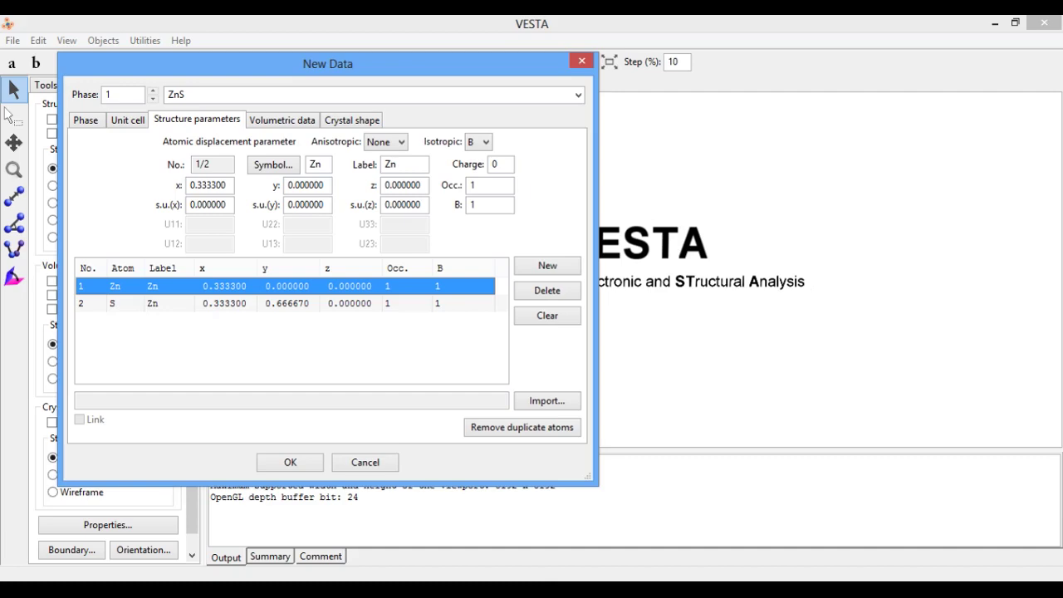
click(570, 592)
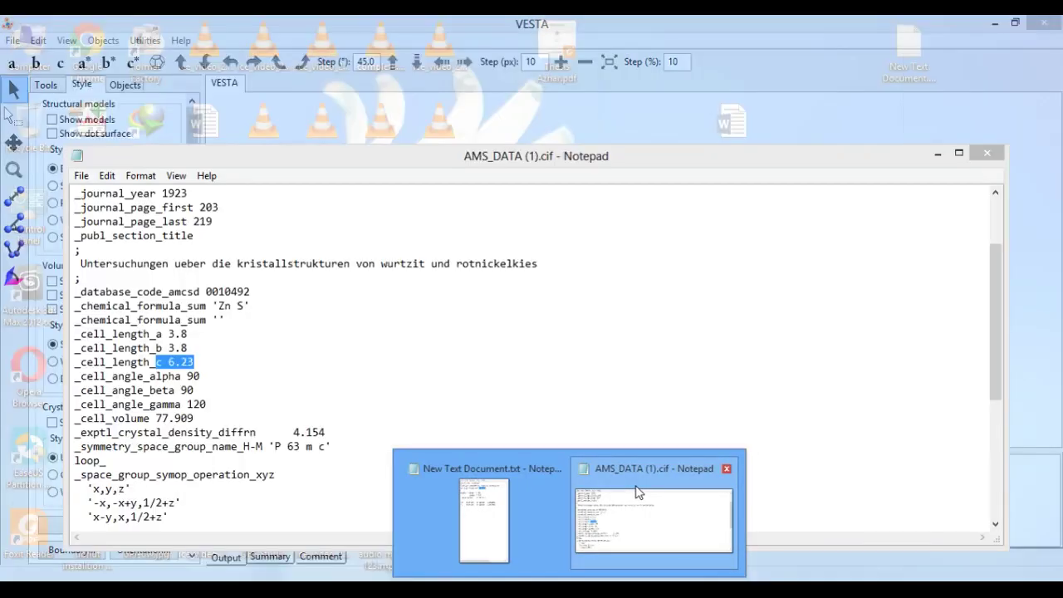
- Minimize AMS_DATA (1).cif and place the ZnS notes beside VESTA's atom list
click(637, 492)
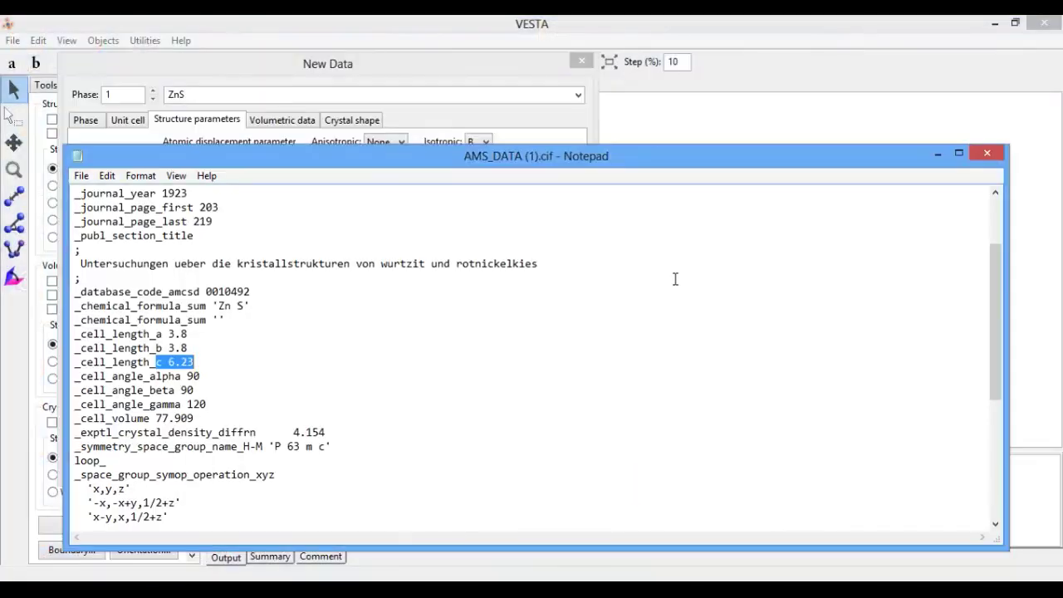
click(582, 586)
click(523, 507)
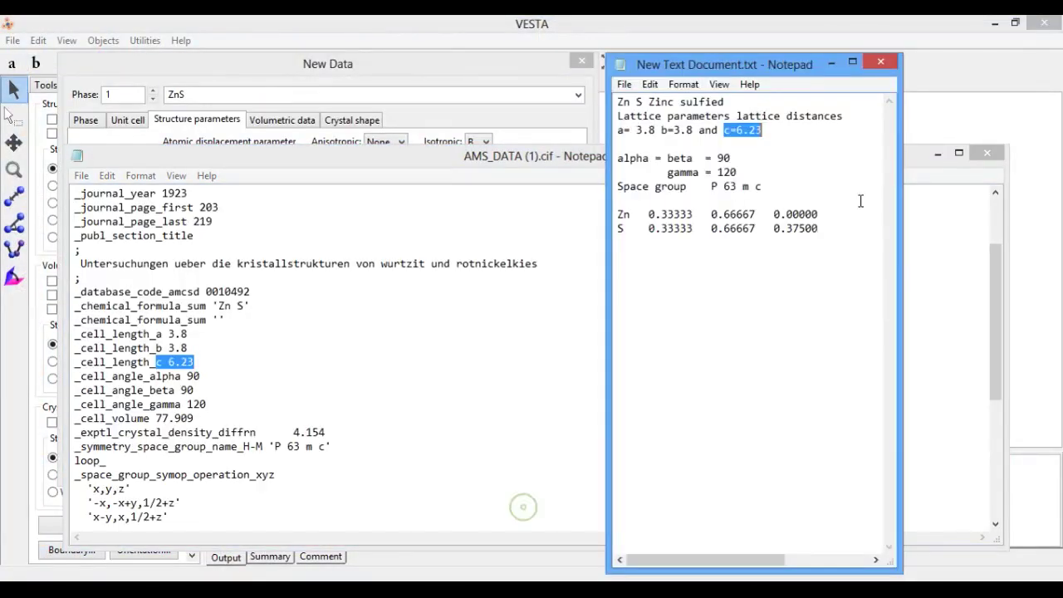
click(938, 155)
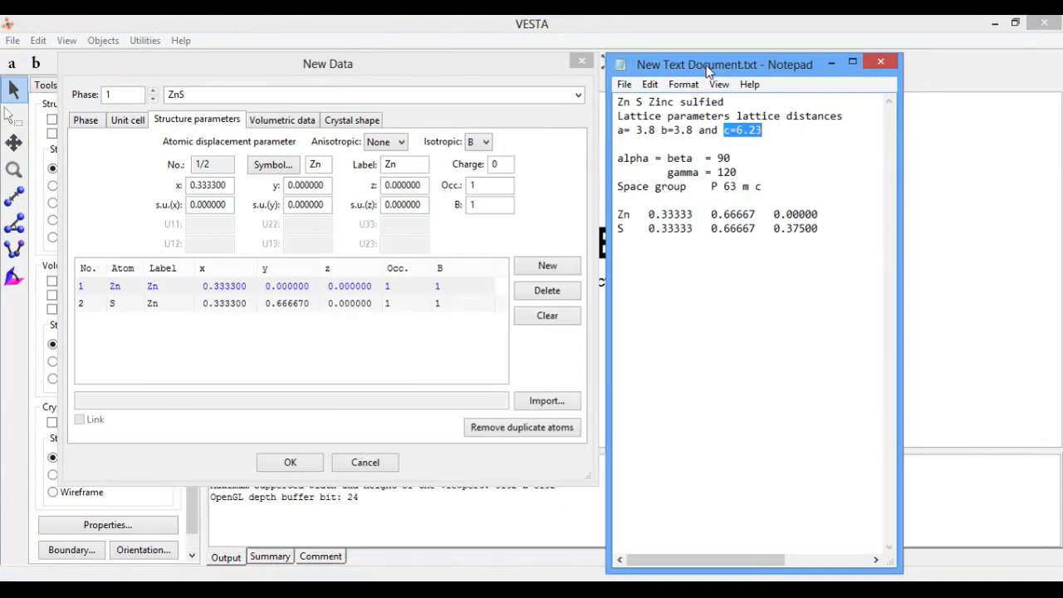
drag(708, 71, 756, 70)
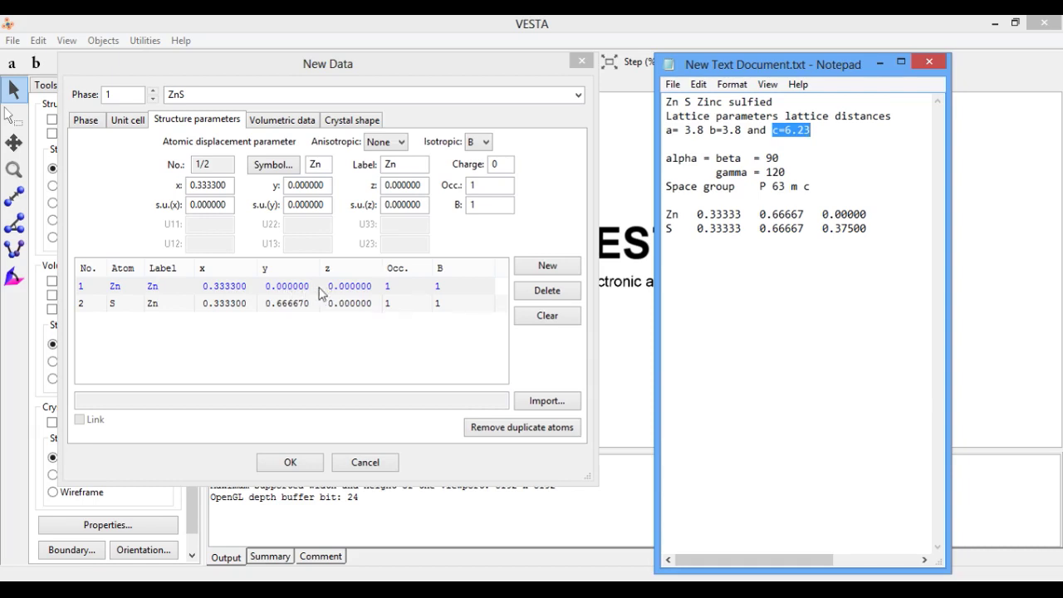
- Change the Zn atom's y coordinate to 0.666667
double_click(287, 289)
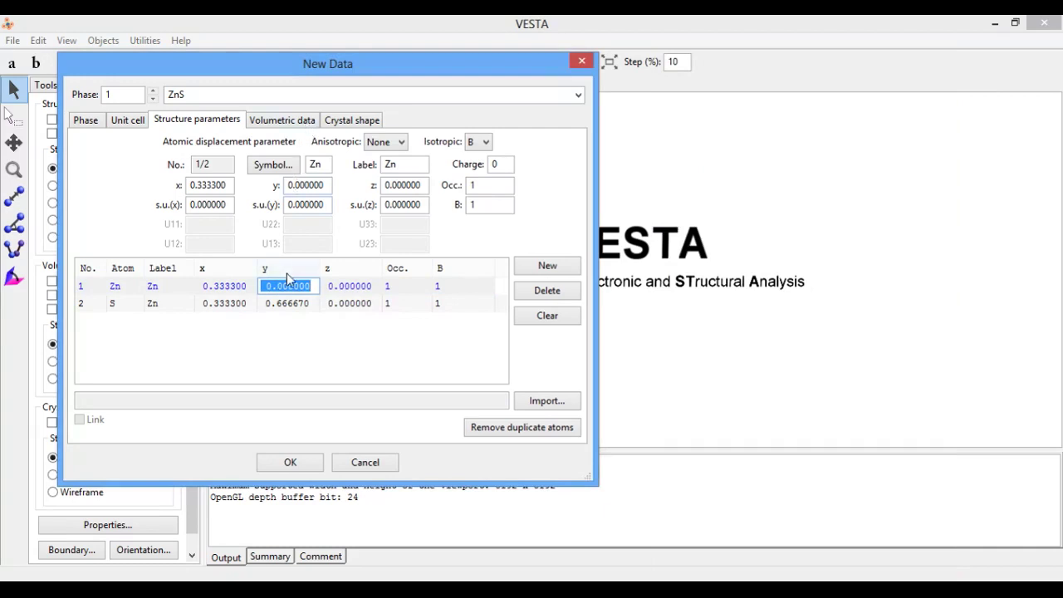
text(0)
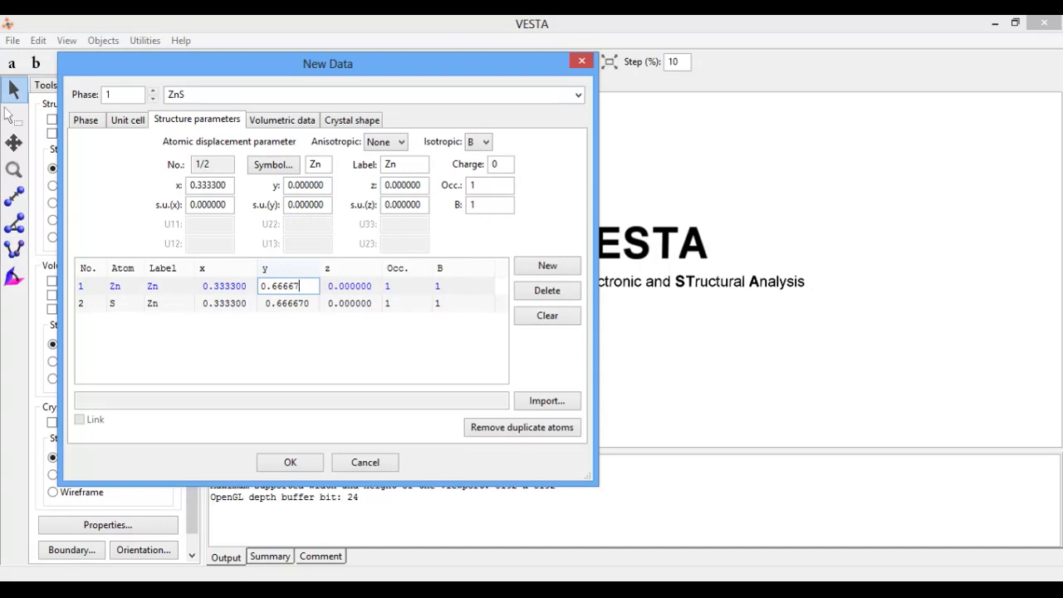
text(.66667)
click(304, 332)
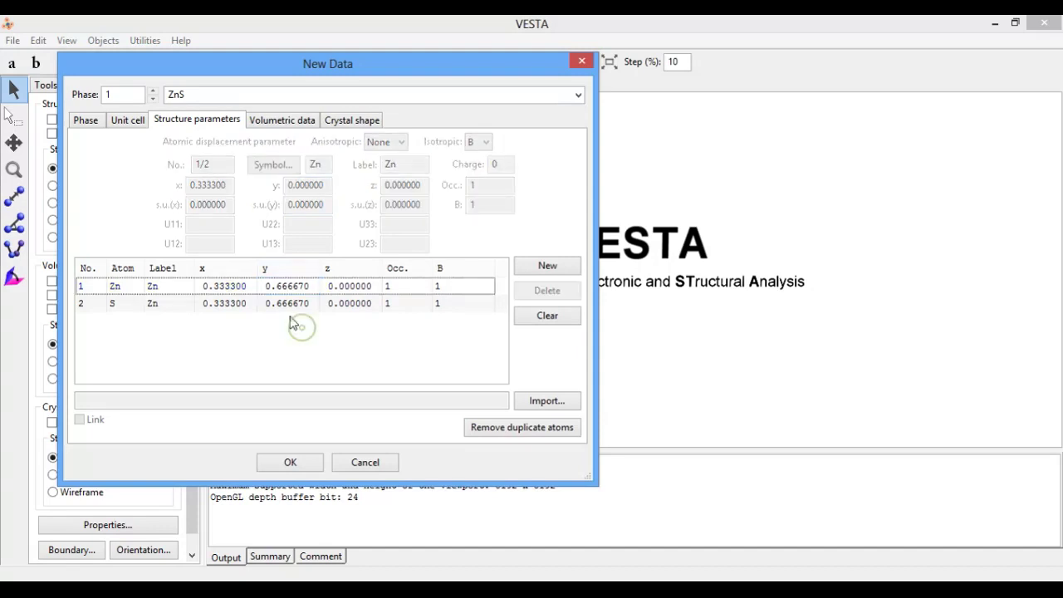
click(280, 305)
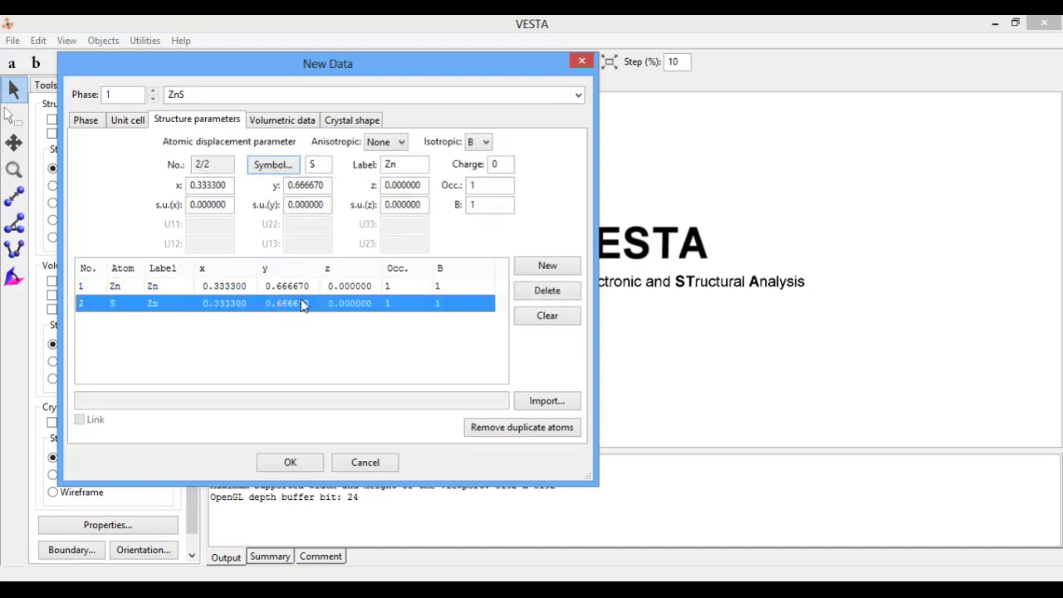
click(306, 287)
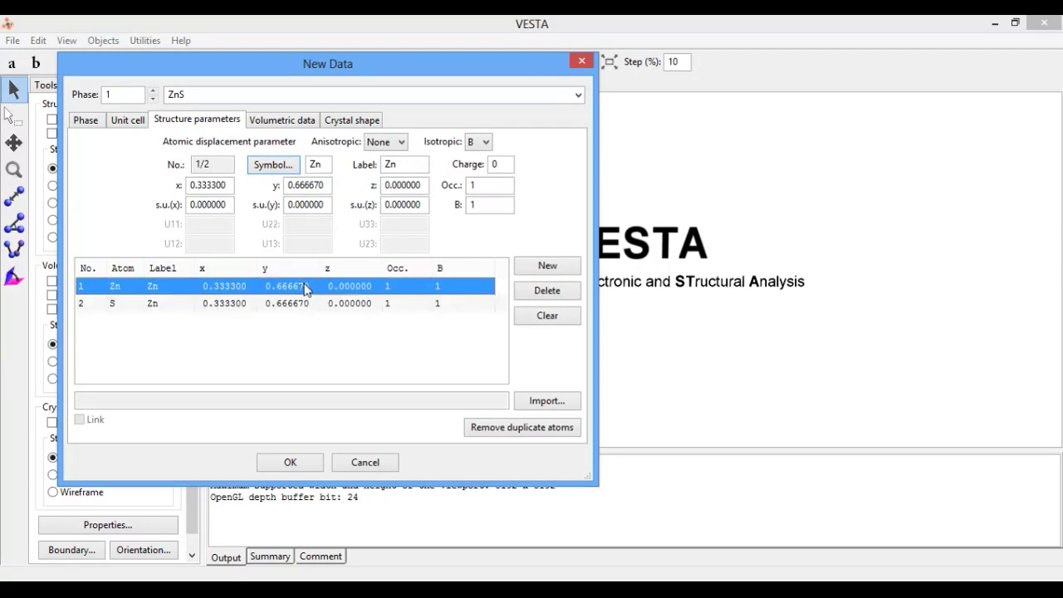
click(306, 288)
click(304, 286)
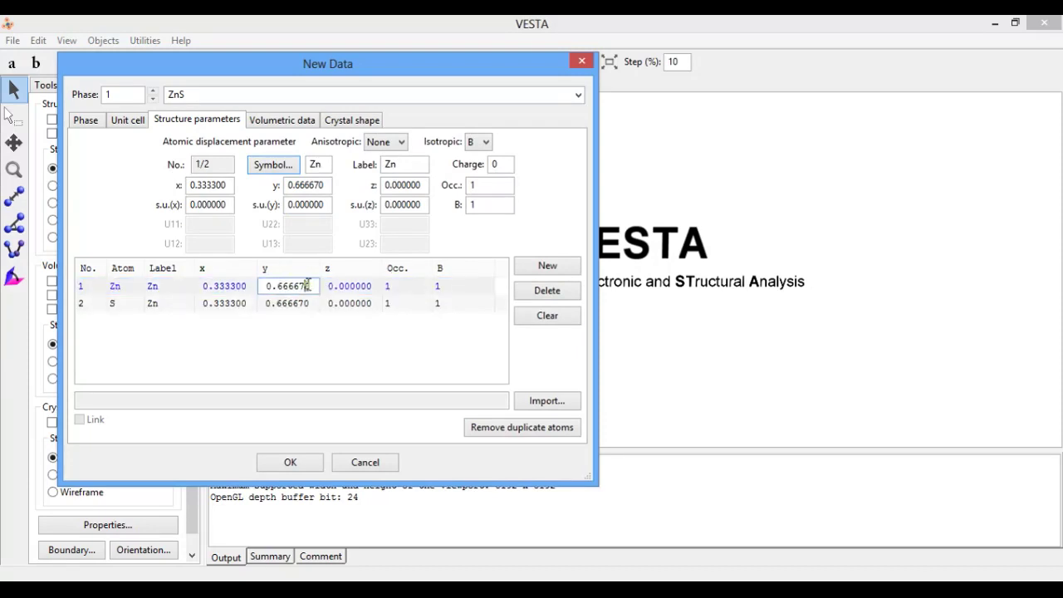
text(6)
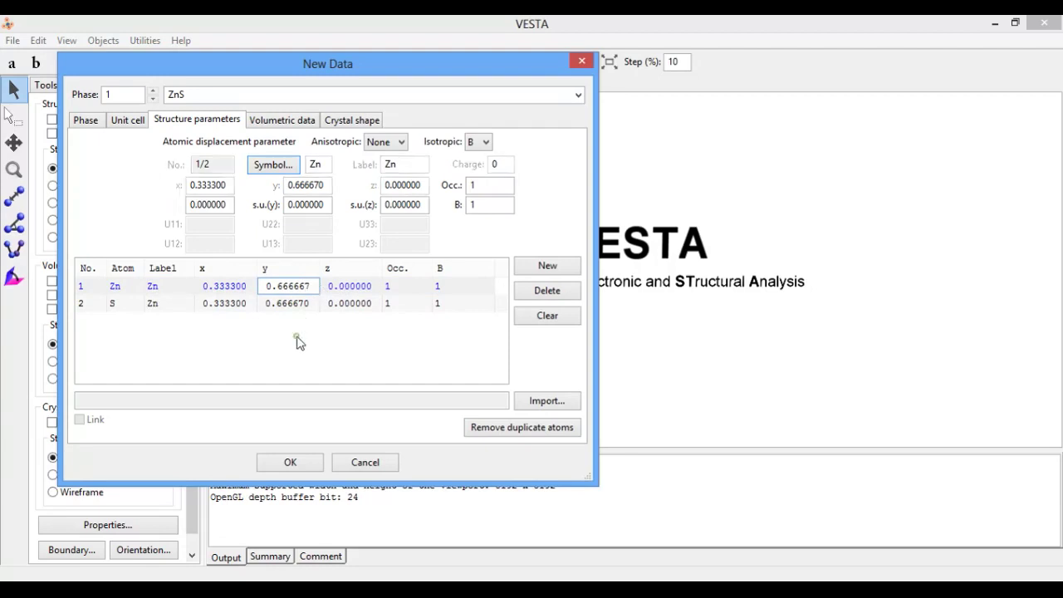
click(301, 305)
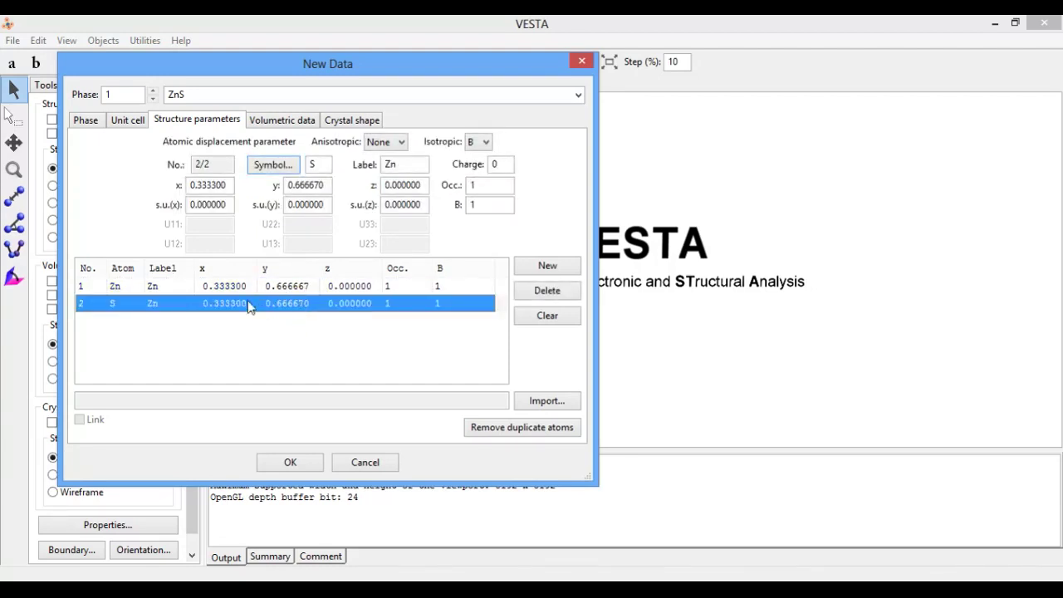
- Label the sulfur atom S and select its row in the atom table
double_click(404, 165)
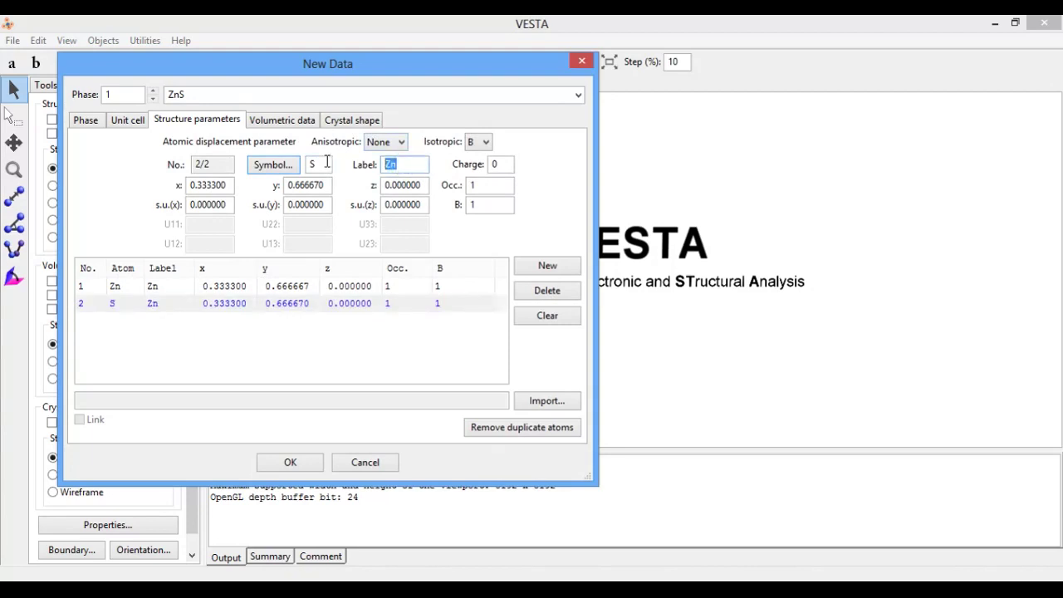
text(S)
click(291, 364)
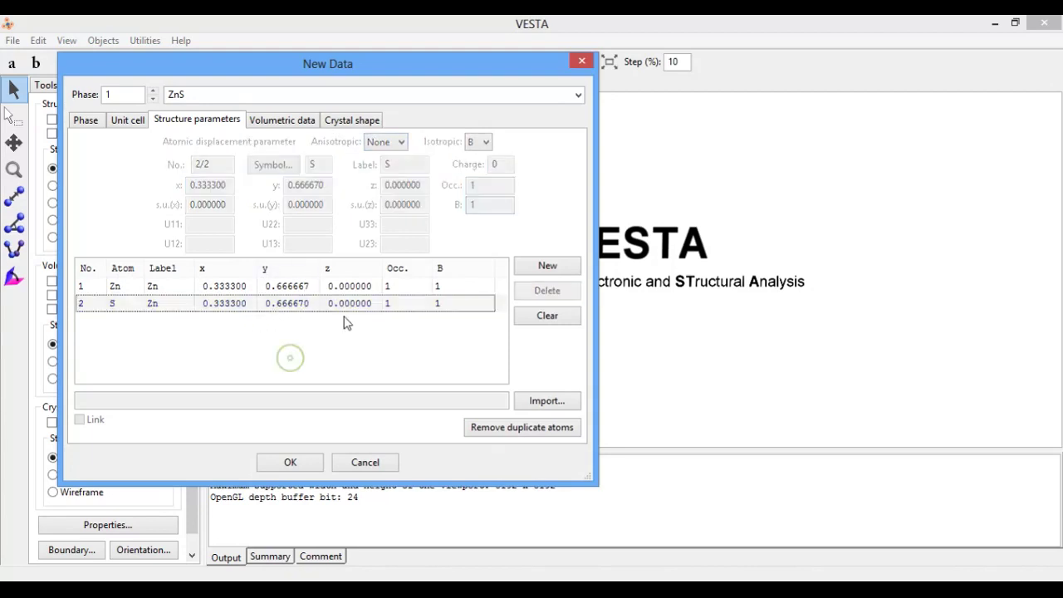
click(330, 304)
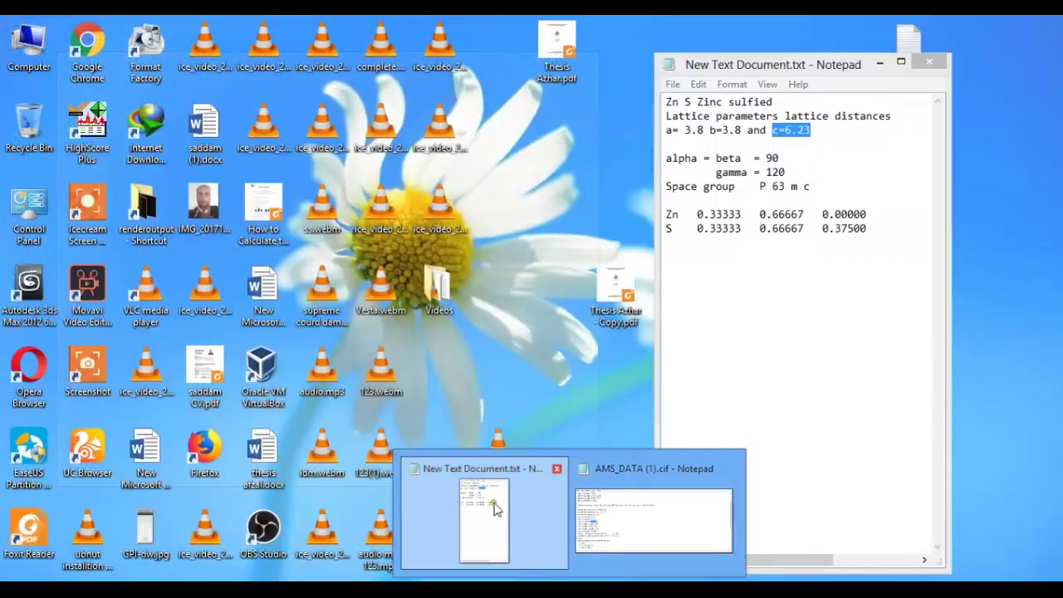
- Check the ZnS notes in Notepad, then select the S atom's z value in VESTA's atom table
click(482, 515)
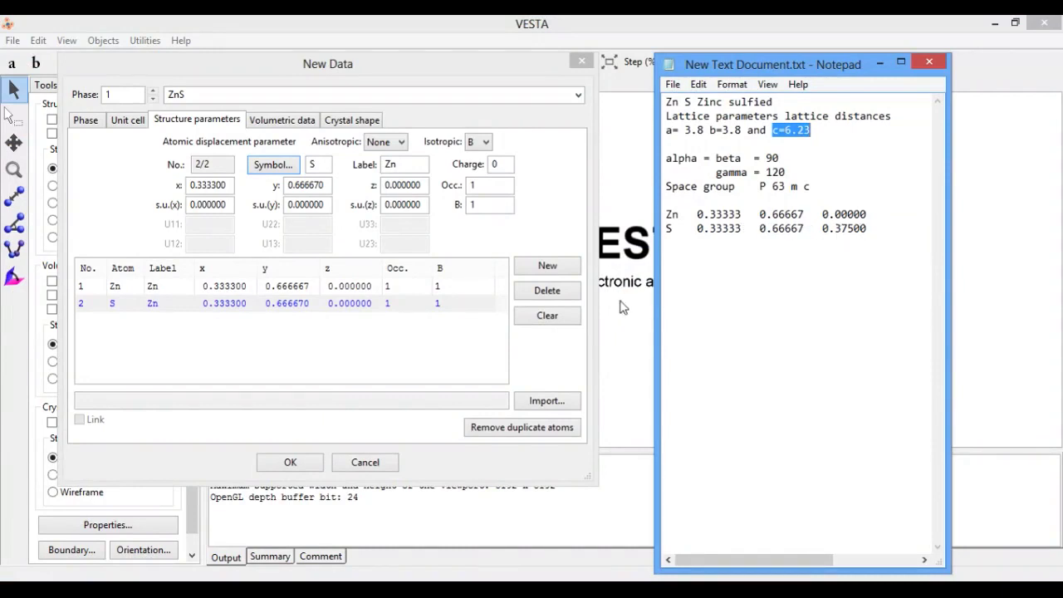
click(359, 305)
click(359, 304)
- Change the S atom's z coordinate to 0.375
drag(373, 303, 345, 303)
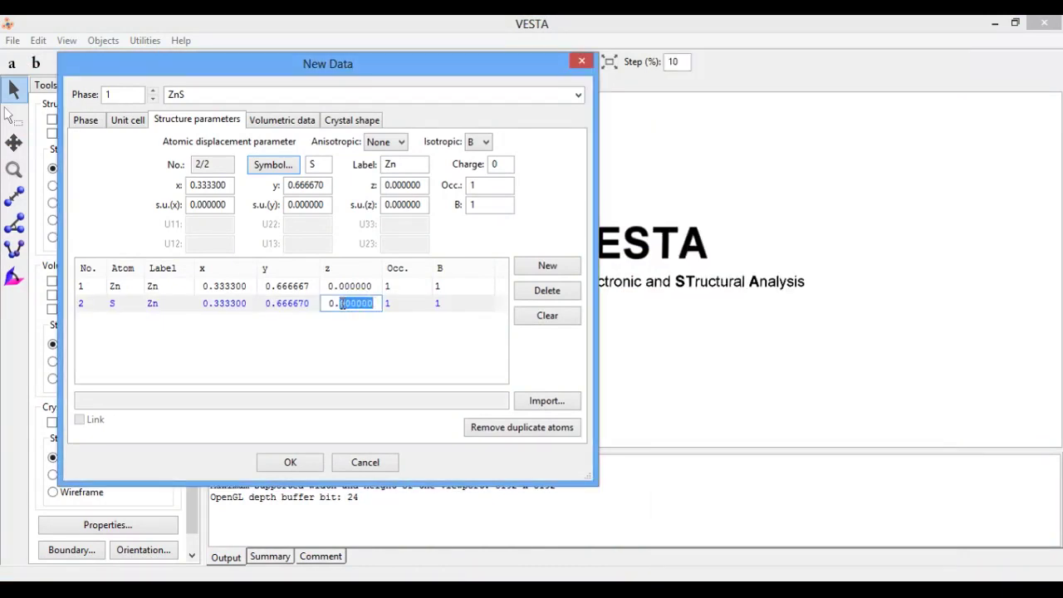
text(375)
click(283, 306)
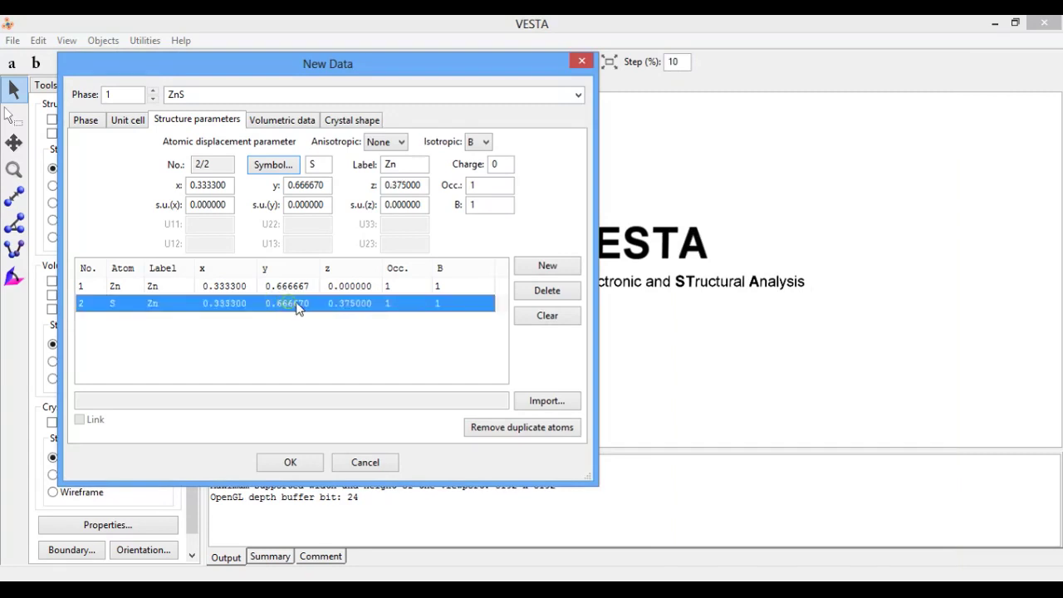
- Correct the S atom's y coordinate to 0.666667
click(293, 287)
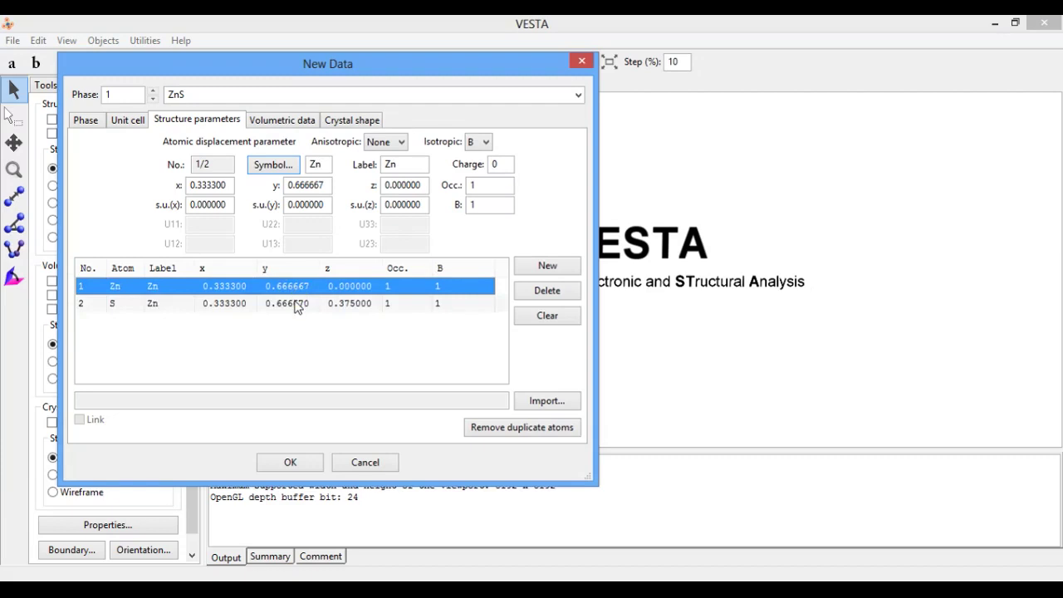
click(297, 306)
click(297, 305)
click(295, 304)
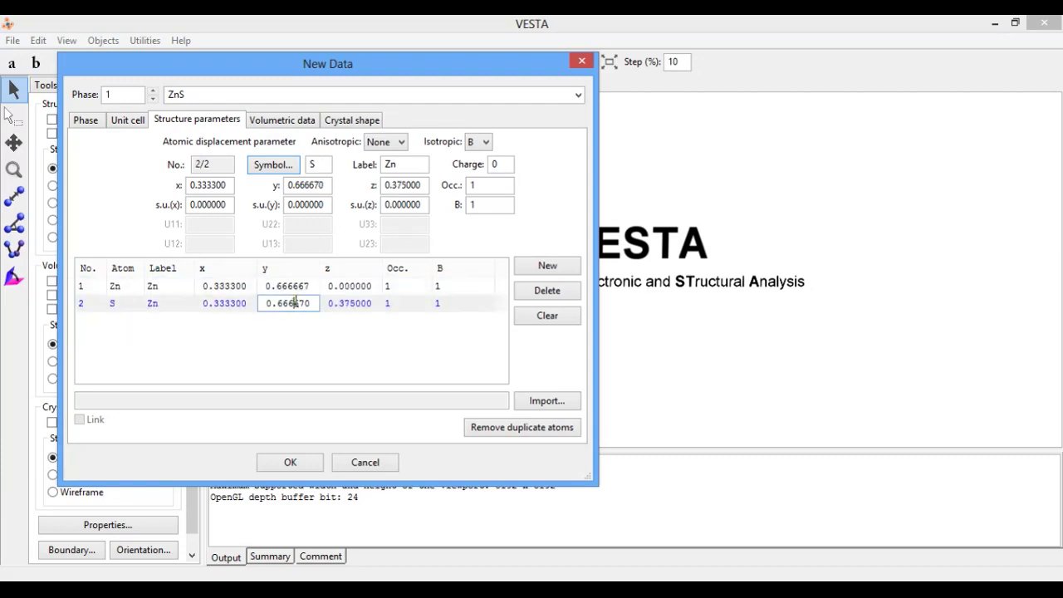
text(6)
click(331, 339)
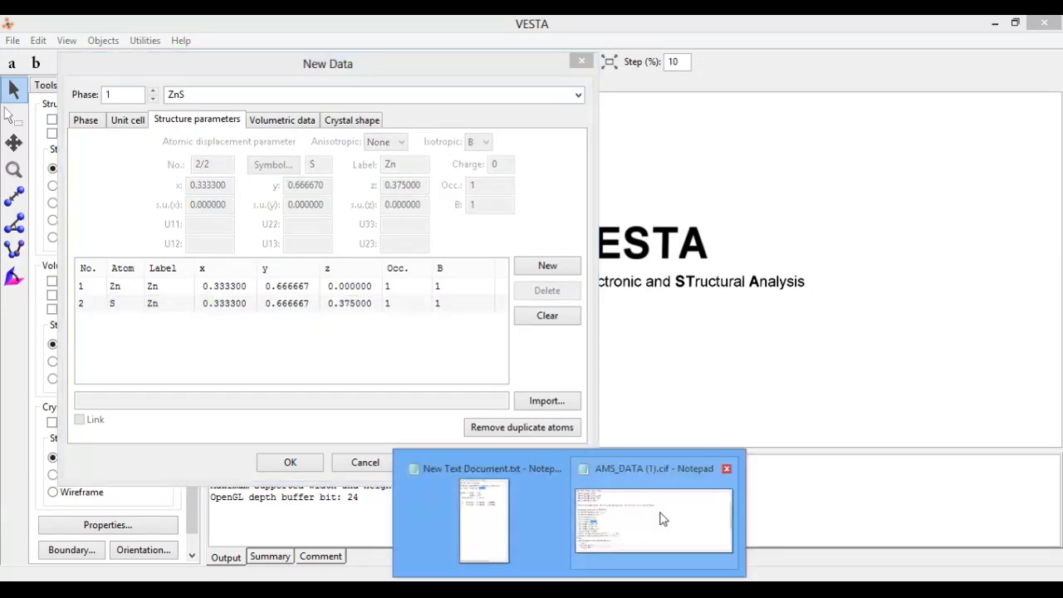
- Read the cell lengths in AMS_DATA (1).cif, minimise it, and return to VESTA's atom table
click(660, 519)
mouse_move(513, 518)
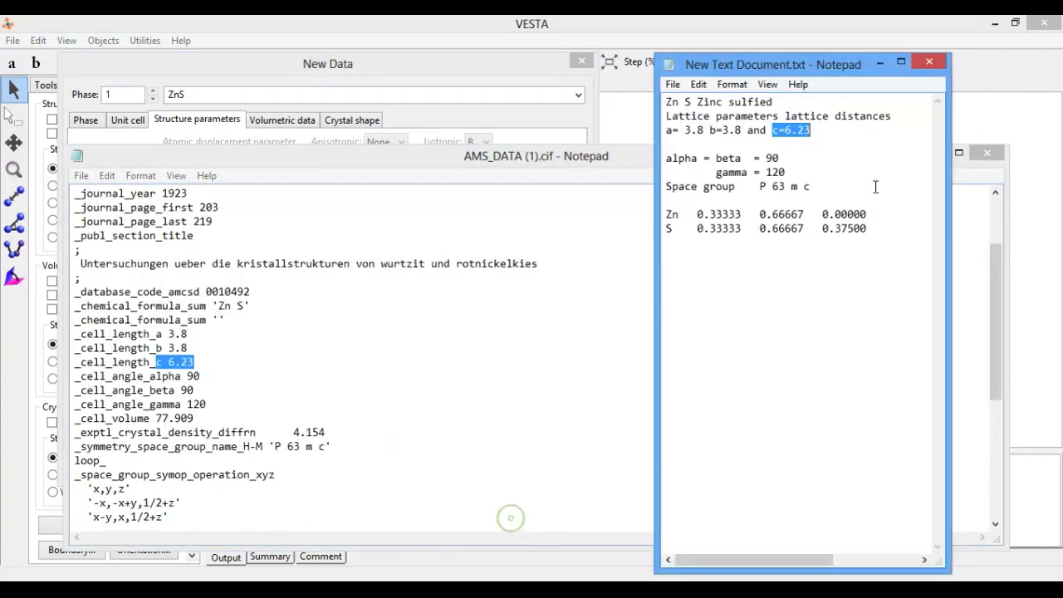
click(969, 176)
click(942, 158)
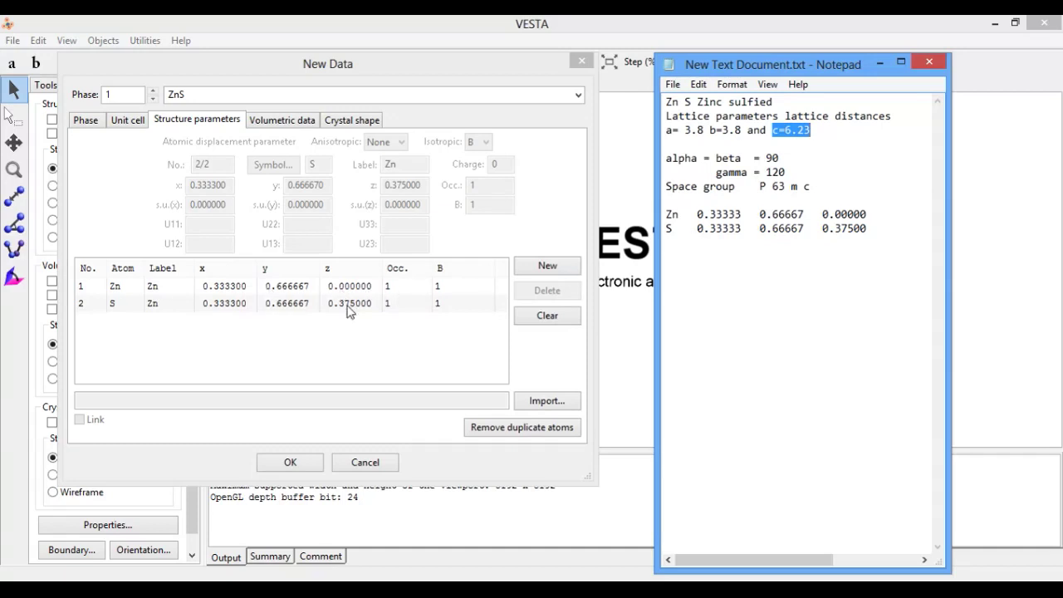
click(220, 298)
- Set the Zn atom's x coordinate to 0.333333
click(228, 287)
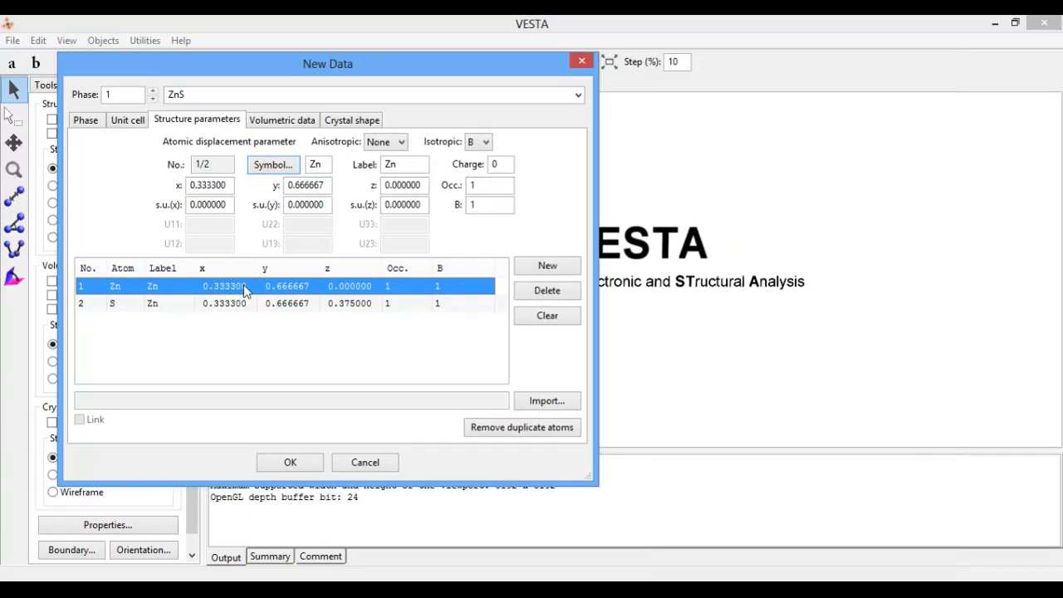
click(245, 303)
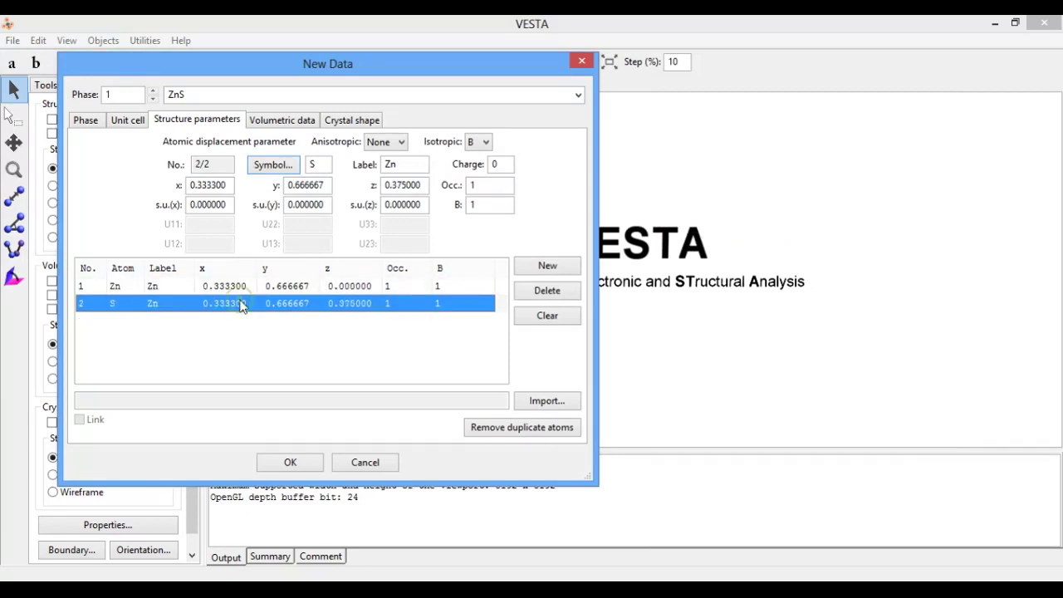
click(239, 286)
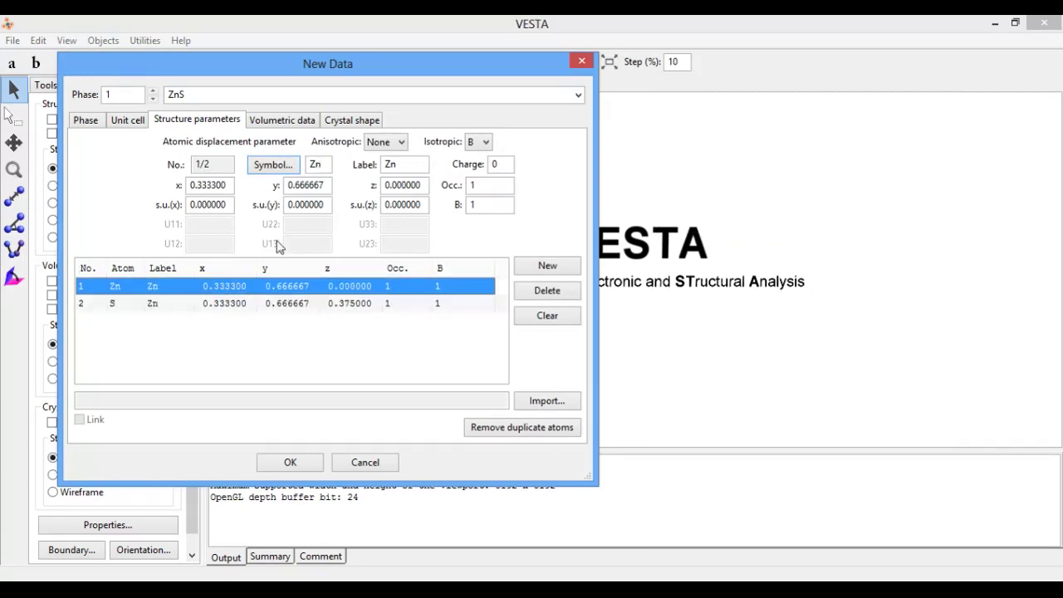
click(226, 185)
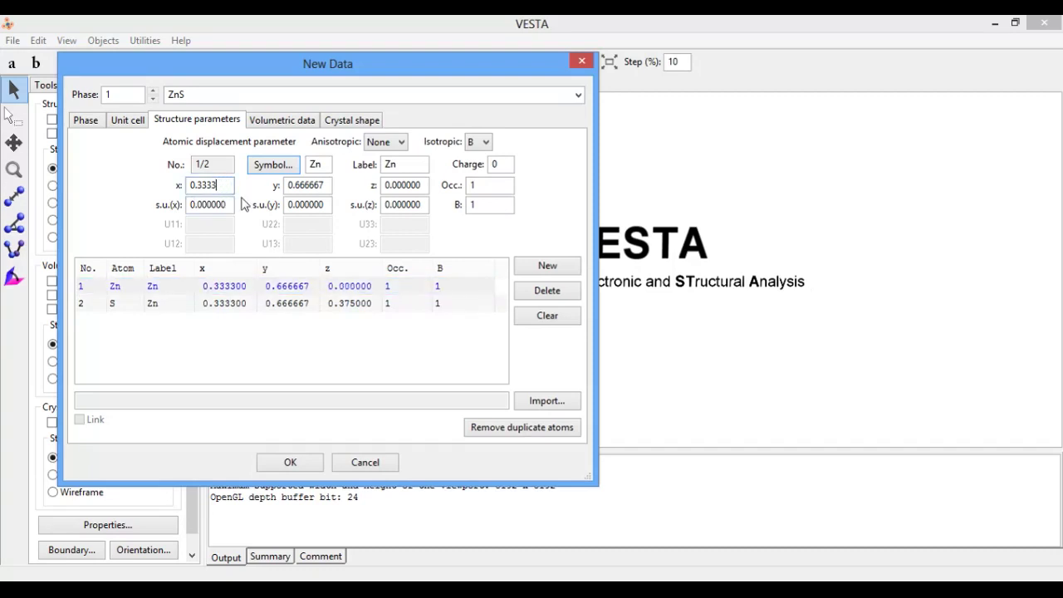
key(Tab)
click(240, 287)
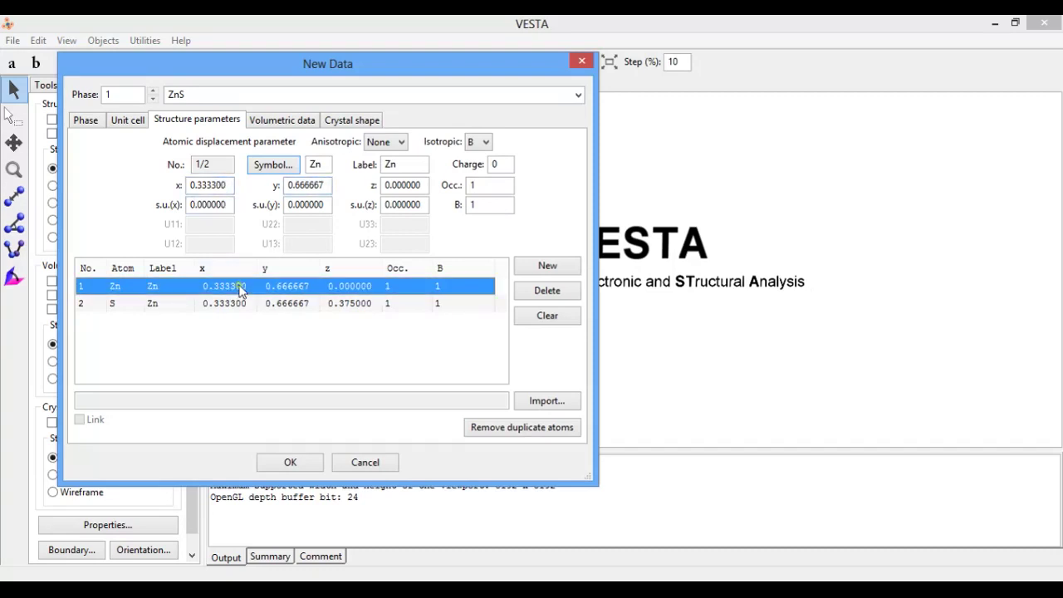
click(240, 288)
click(246, 287)
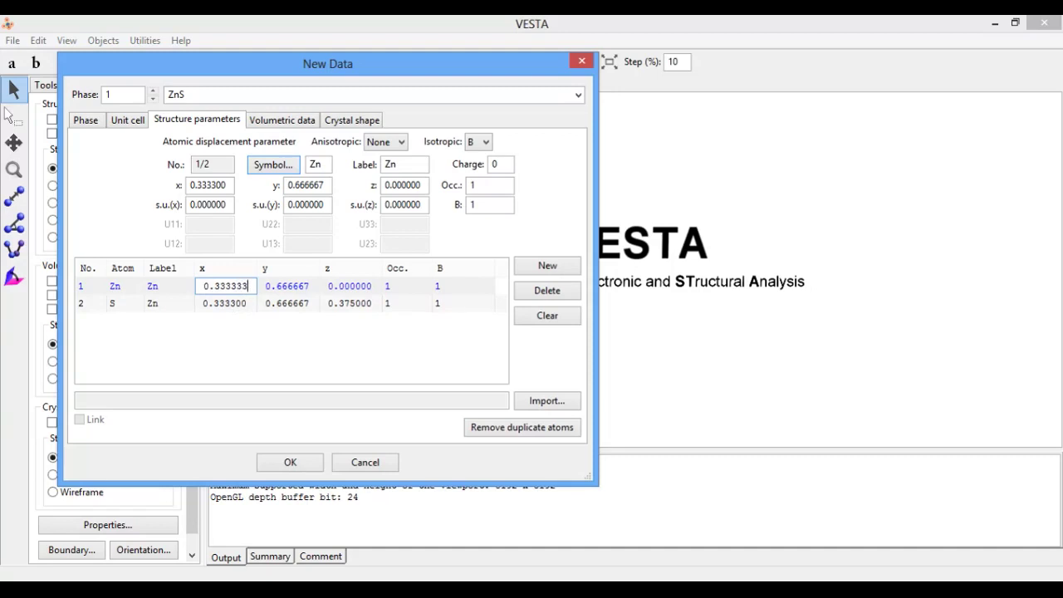
text(33)
key(Return)
- Set the S atom's x to 0.333333, then review the Volumetric data and Crystal shape tabs
click(244, 304)
click(244, 305)
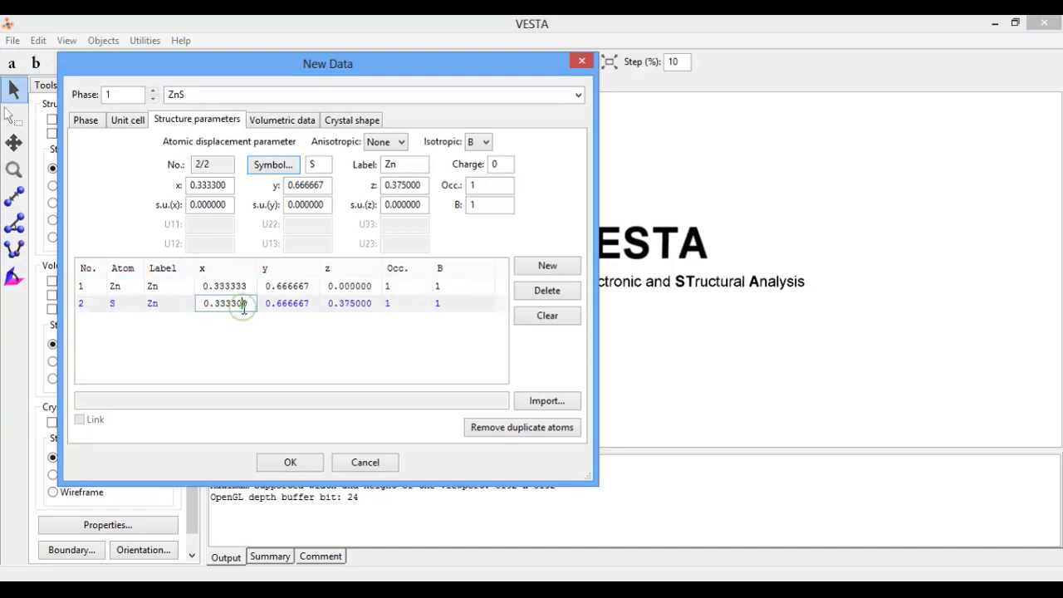
click(255, 305)
key(Return)
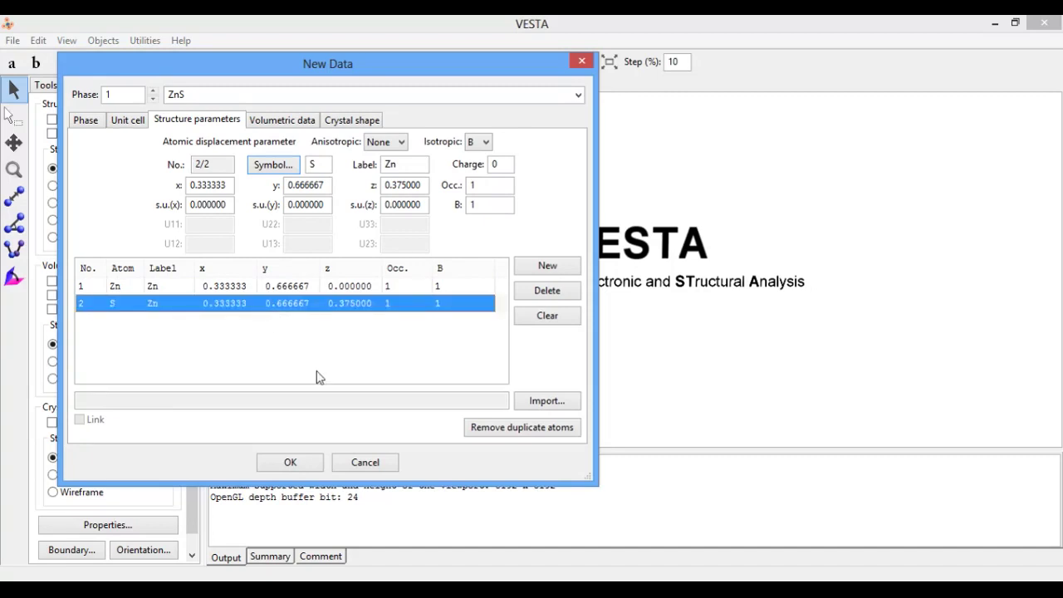
click(289, 123)
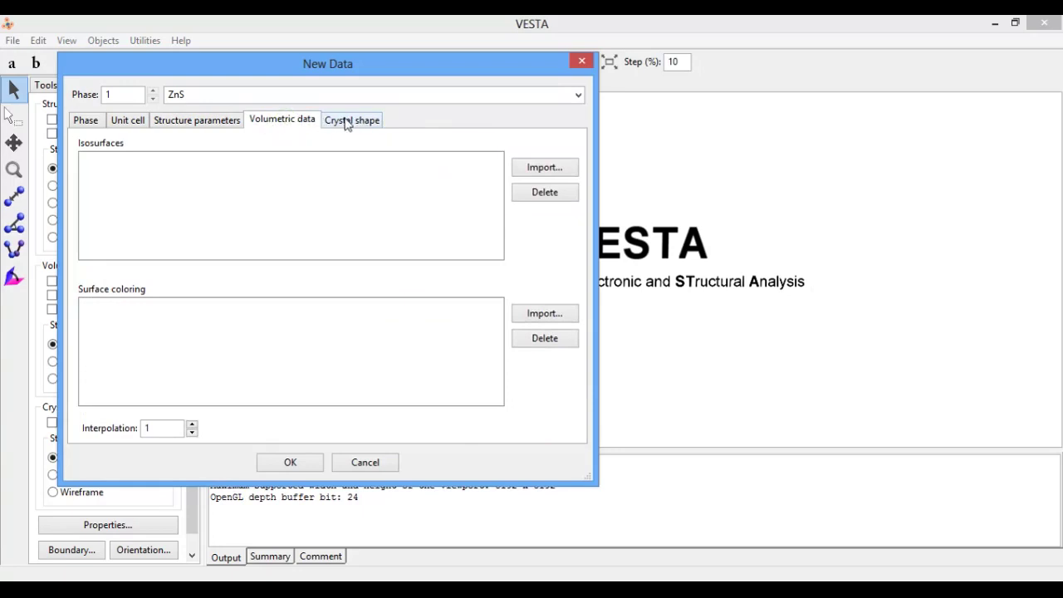
click(354, 121)
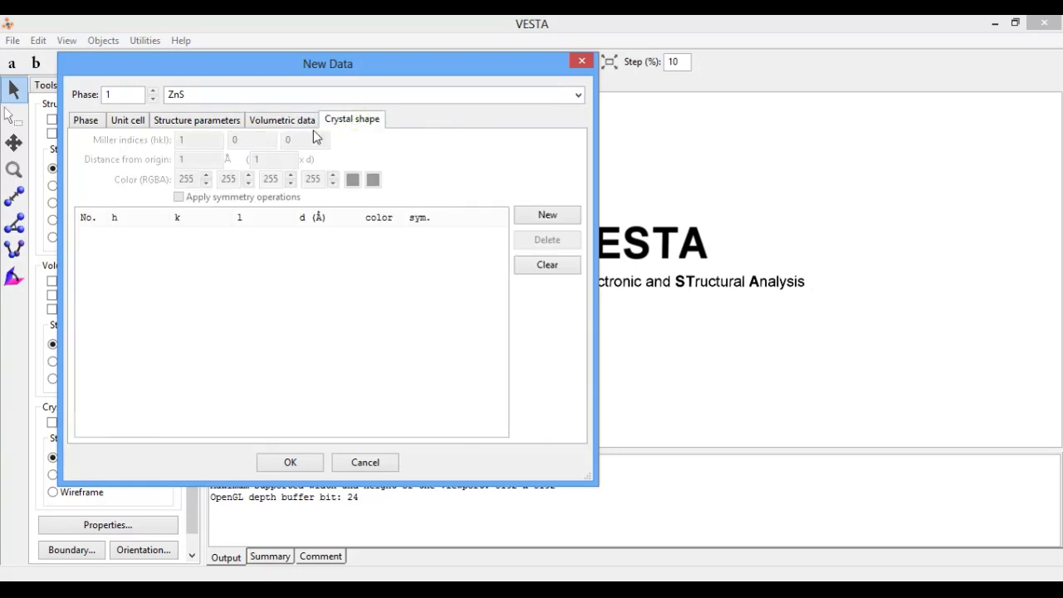
- Create the ZnS structure from the New Data dialog and rotate the drawn unit cell
click(190, 122)
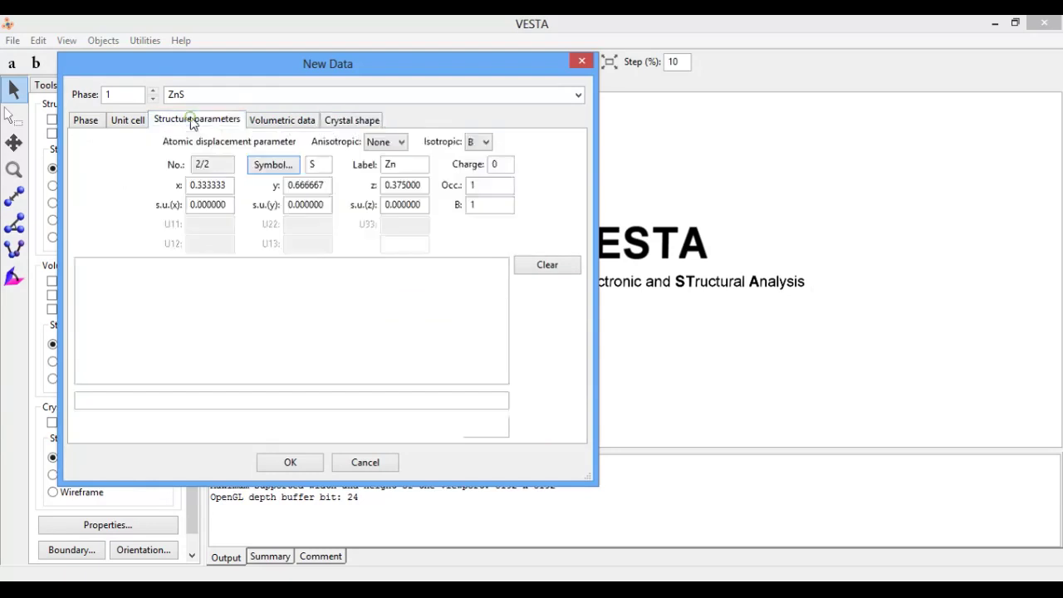
click(290, 463)
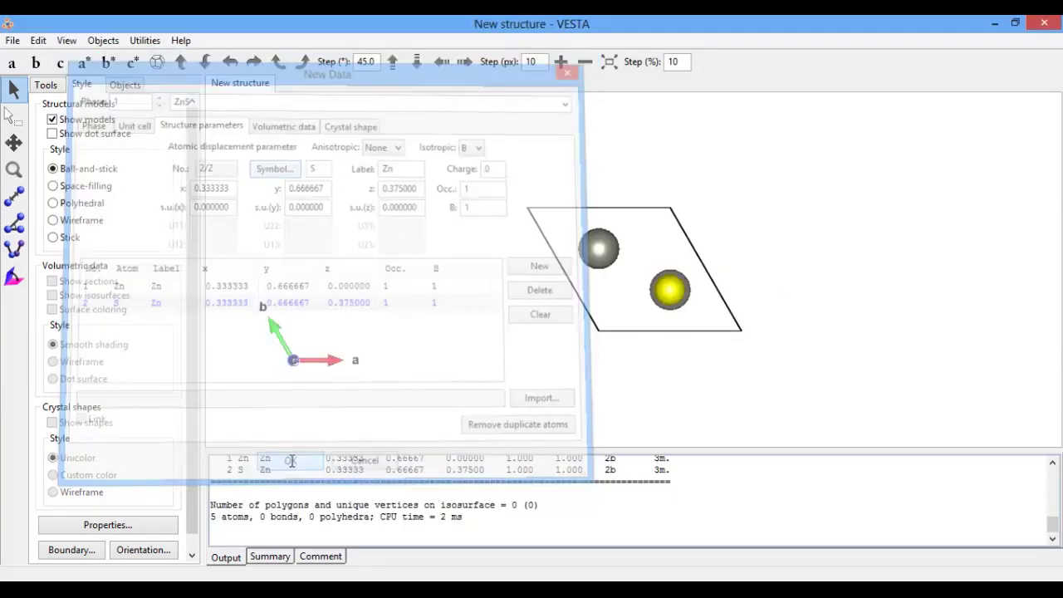
drag(640, 288, 926, 108)
drag(712, 256, 490, 356)
drag(742, 273, 598, 366)
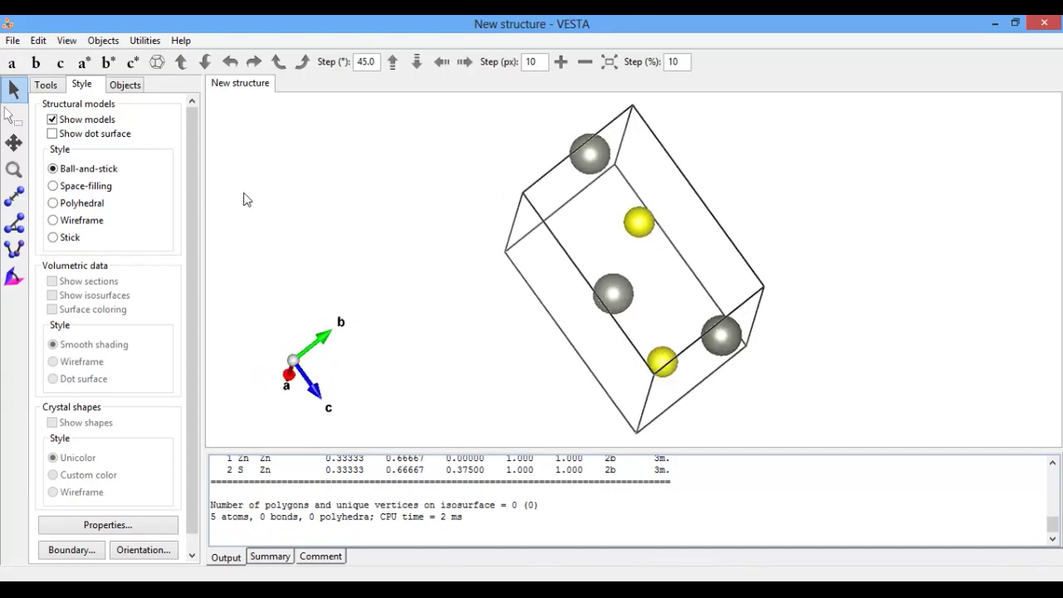
click(39, 40)
- Add and apply a Zn–S bond rule with a maximum length of 2.8 Å
click(98, 122)
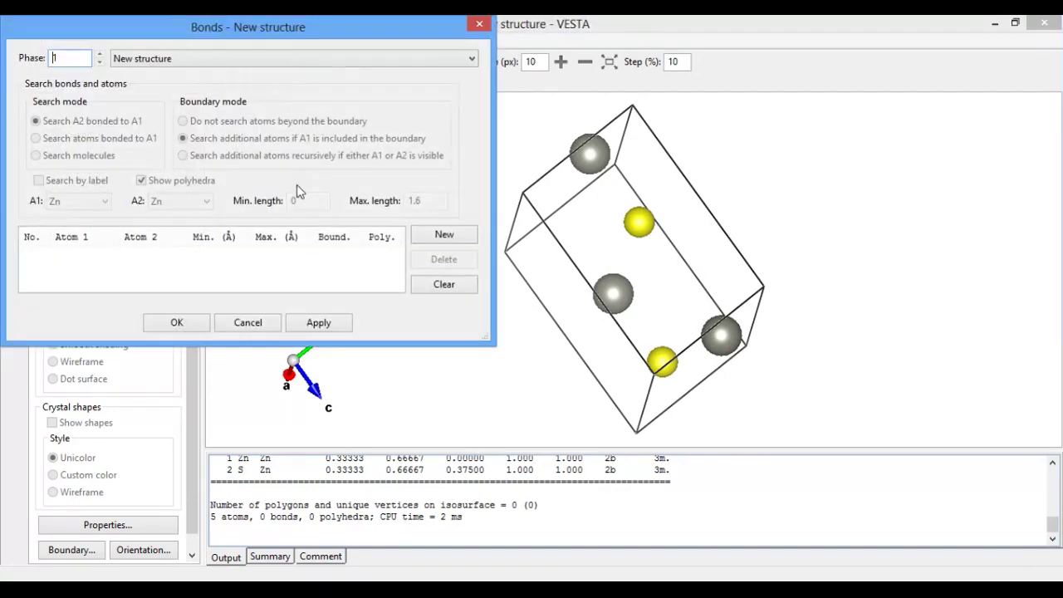
click(421, 240)
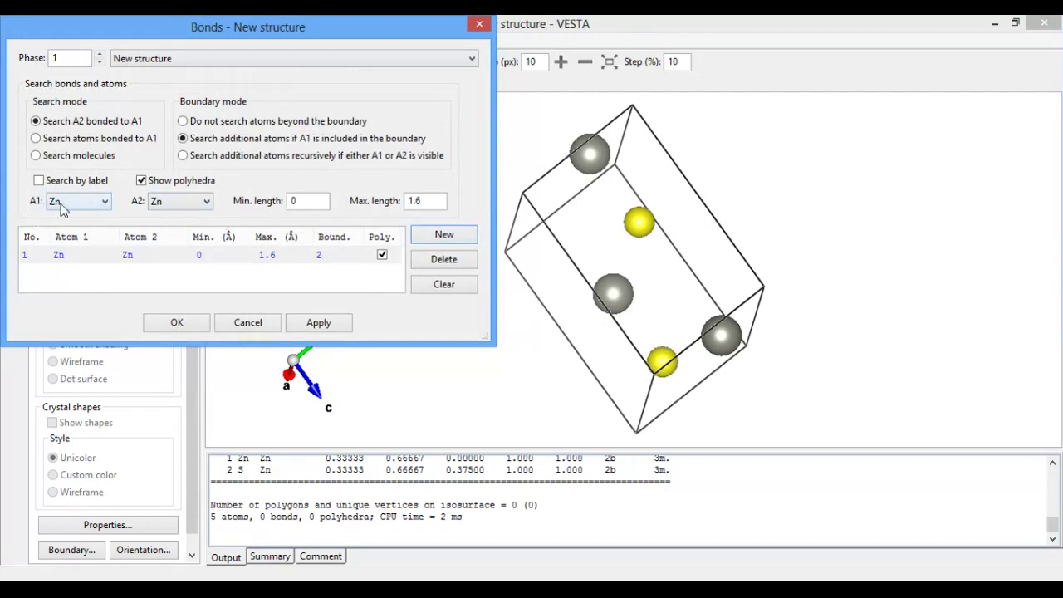
click(202, 204)
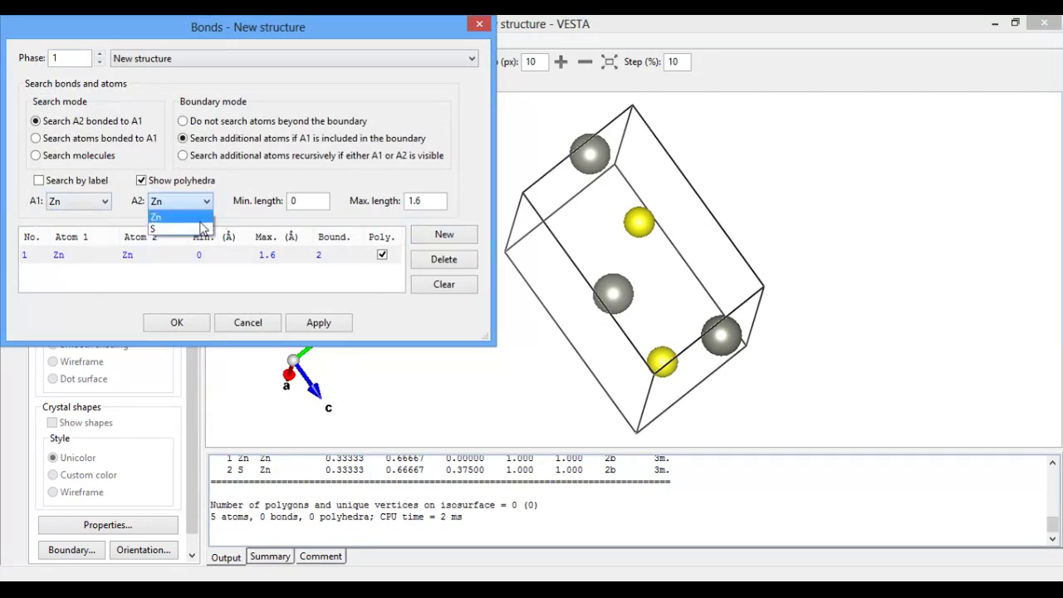
click(201, 229)
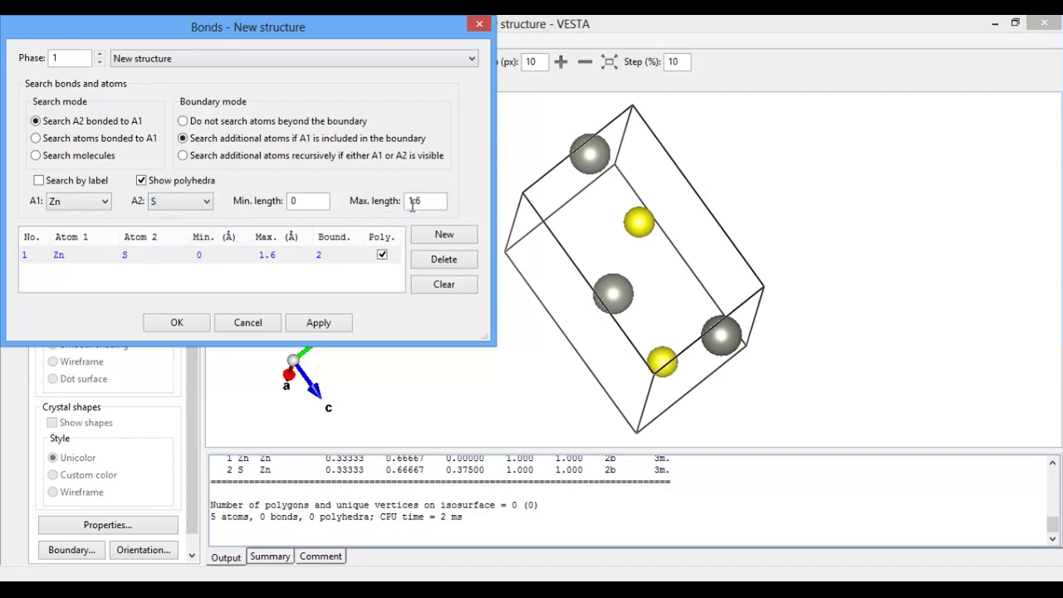
drag(439, 201, 394, 204)
text(2.8)
click(321, 263)
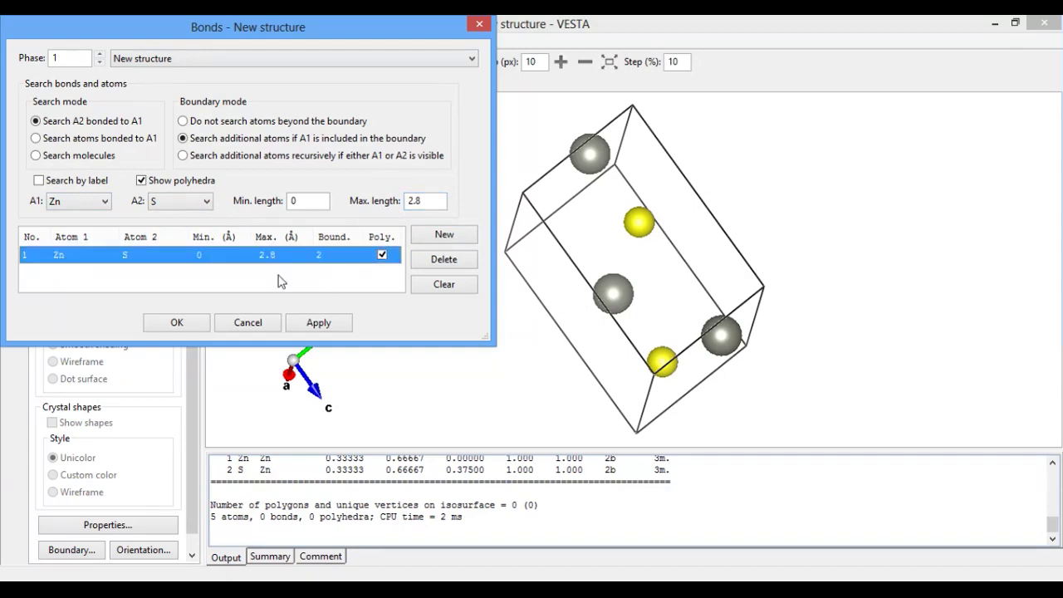
click(340, 326)
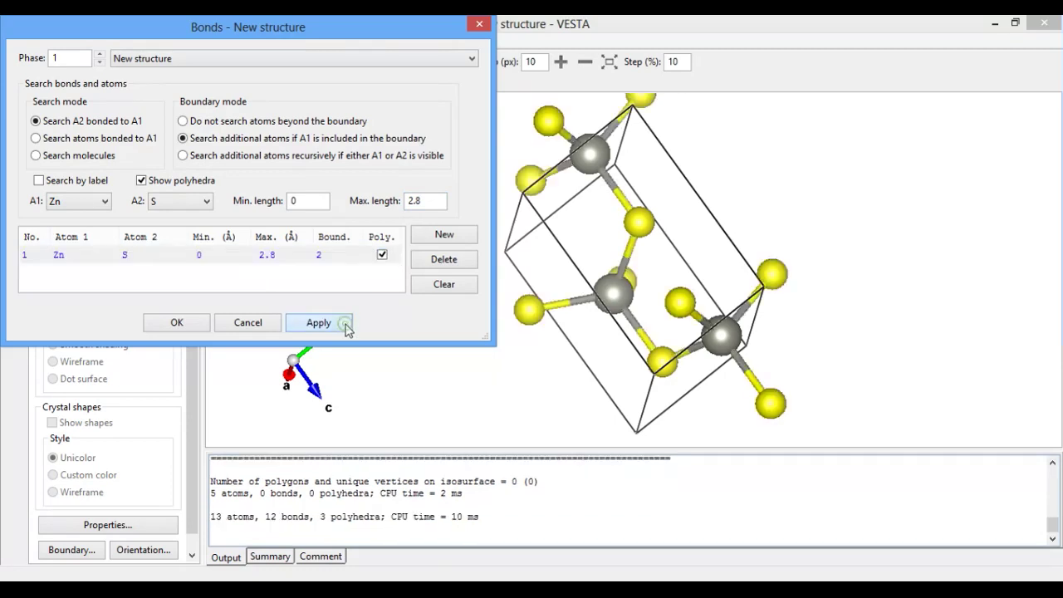
- Close the Bonds dialog and tick the label (L) boxes for the Zn and S sites
click(177, 322)
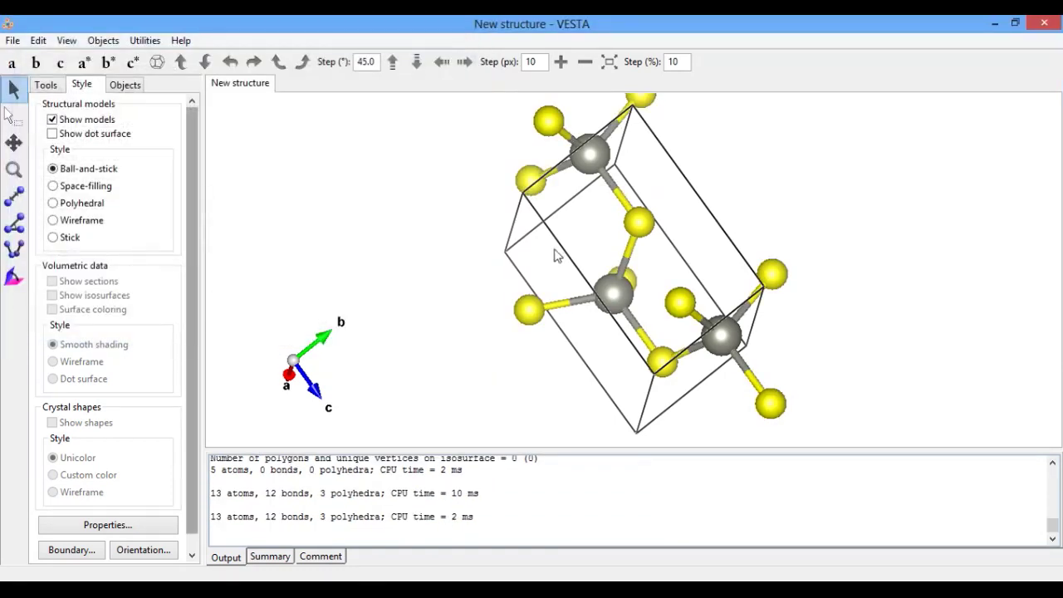
drag(567, 230, 440, 337)
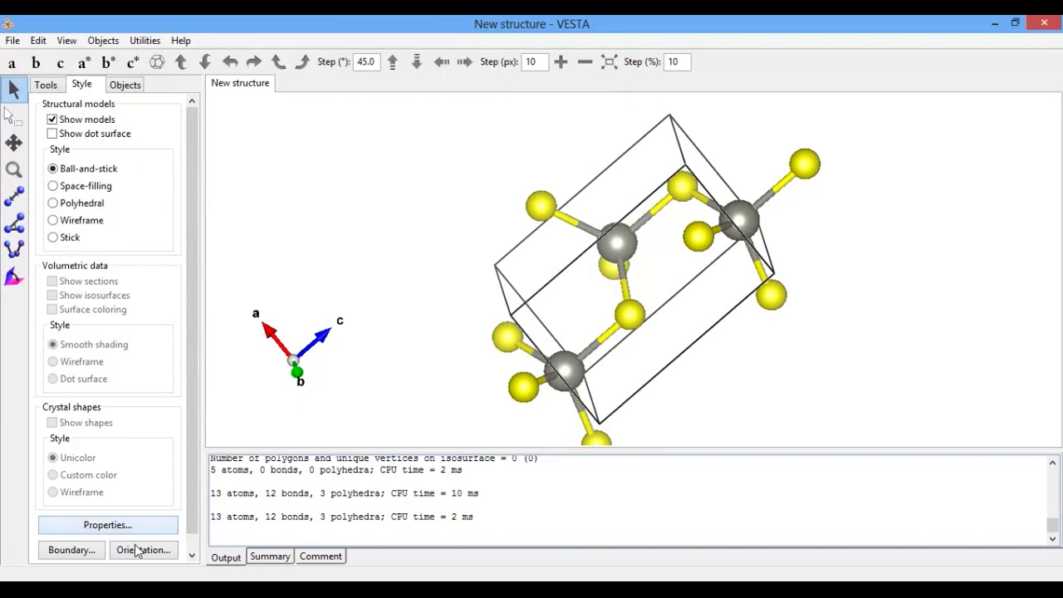
click(134, 85)
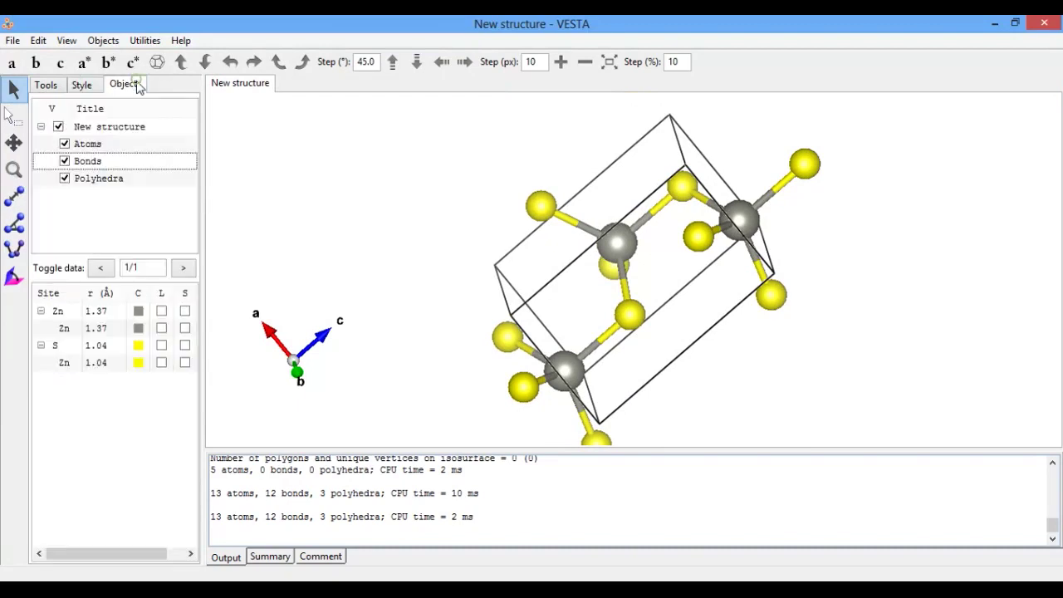
click(161, 313)
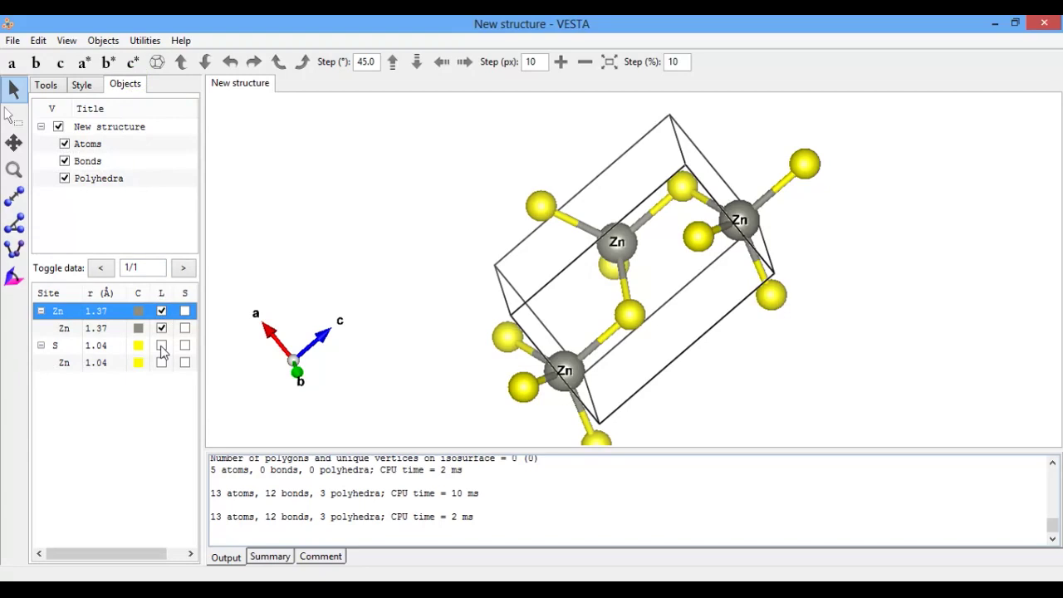
click(161, 345)
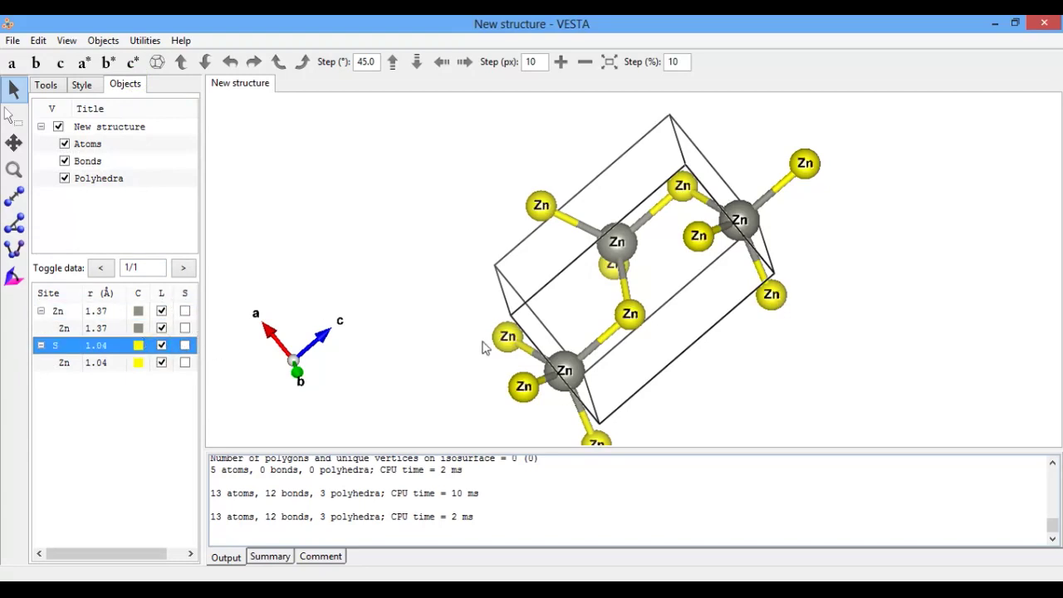
drag(485, 347, 421, 209)
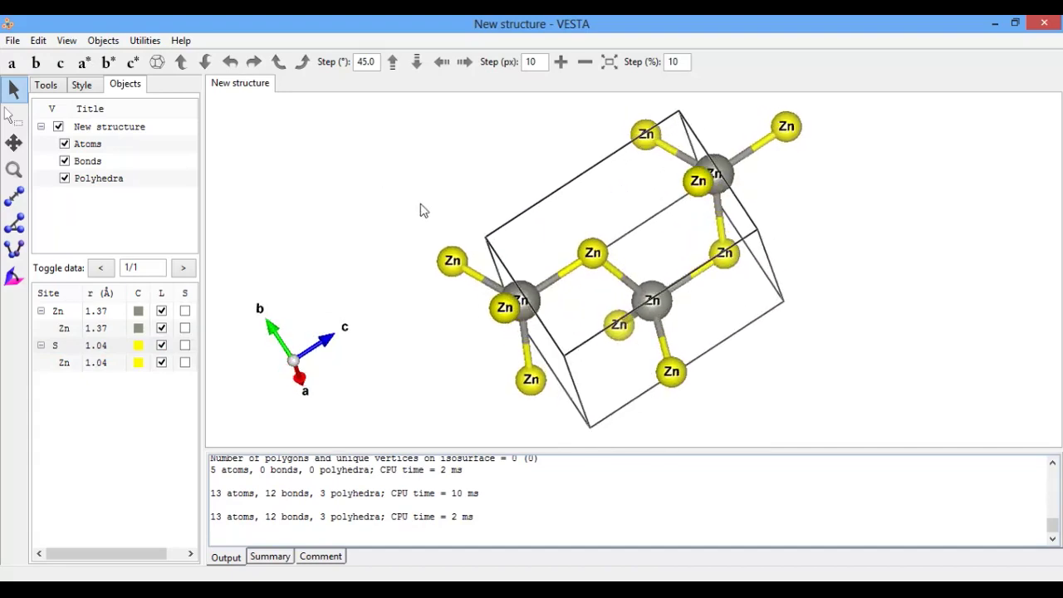
click(40, 41)
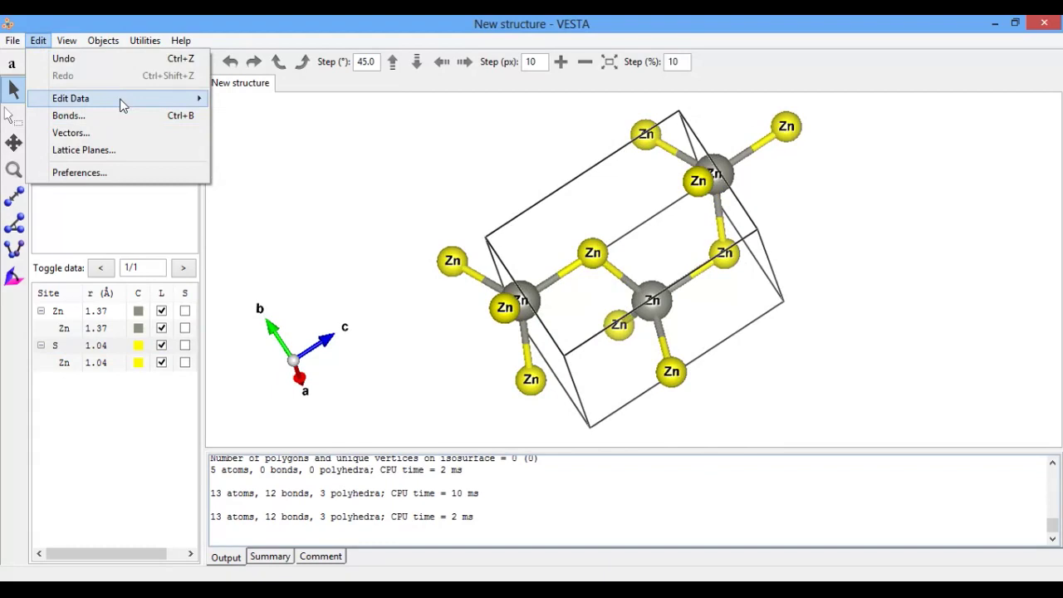
- In Structure Parameters, relabel the second site from Zn to S and apply
mouse_move(138, 100)
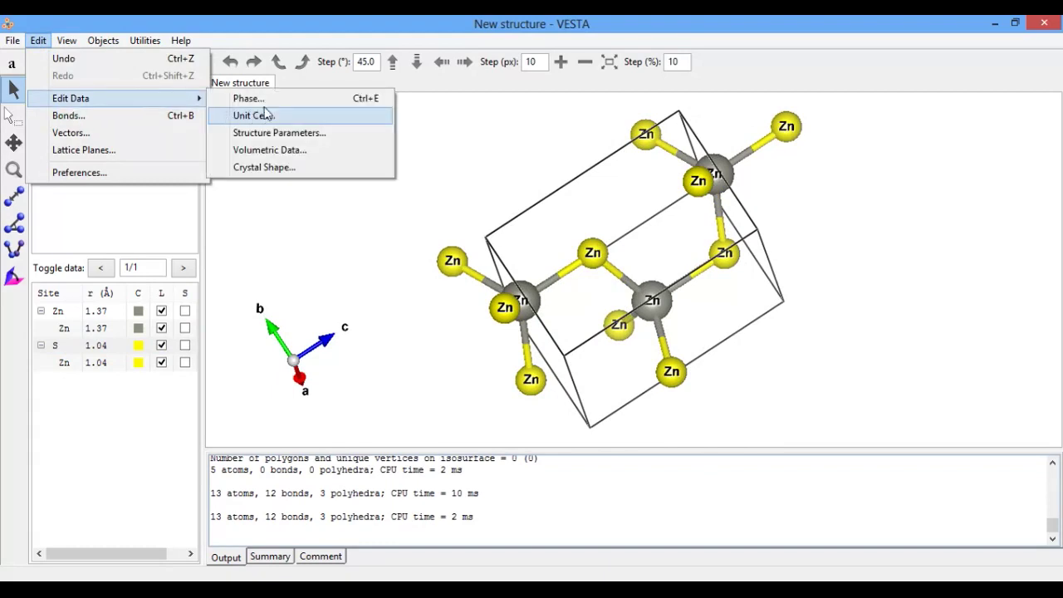
click(280, 133)
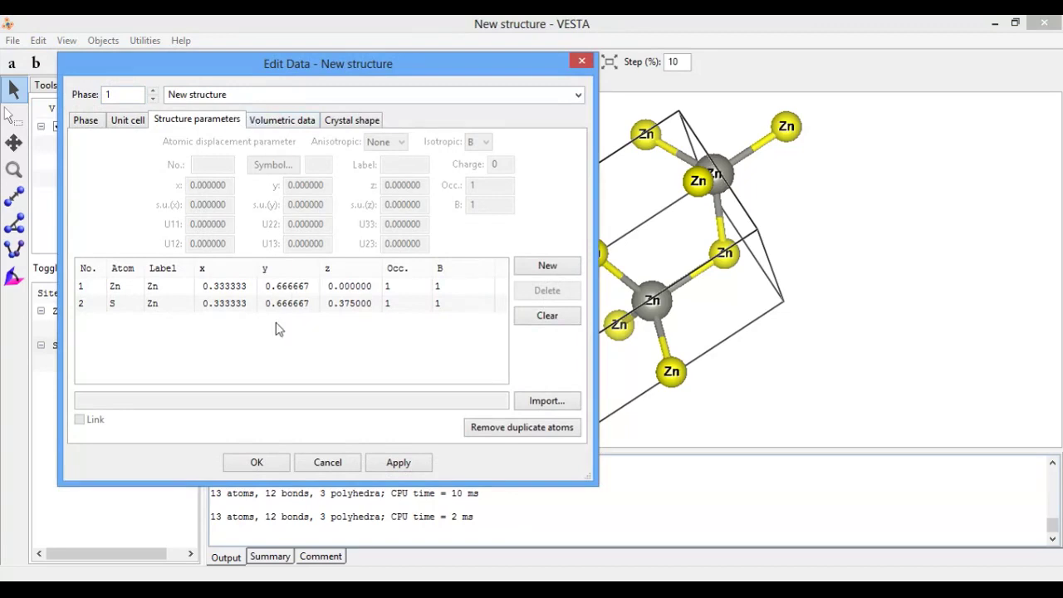
click(185, 305)
drag(408, 164, 281, 170)
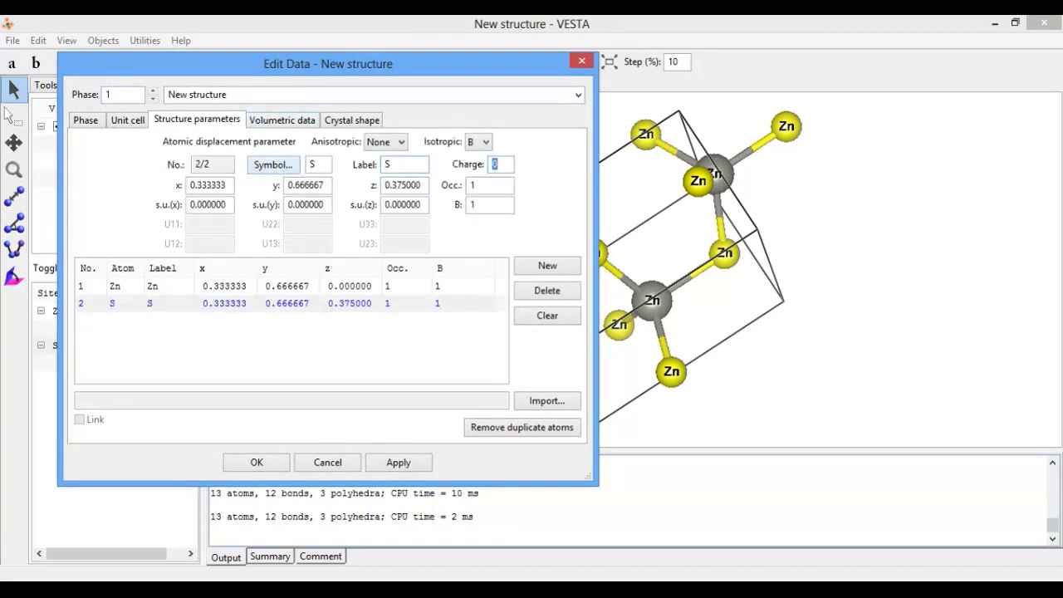
click(402, 464)
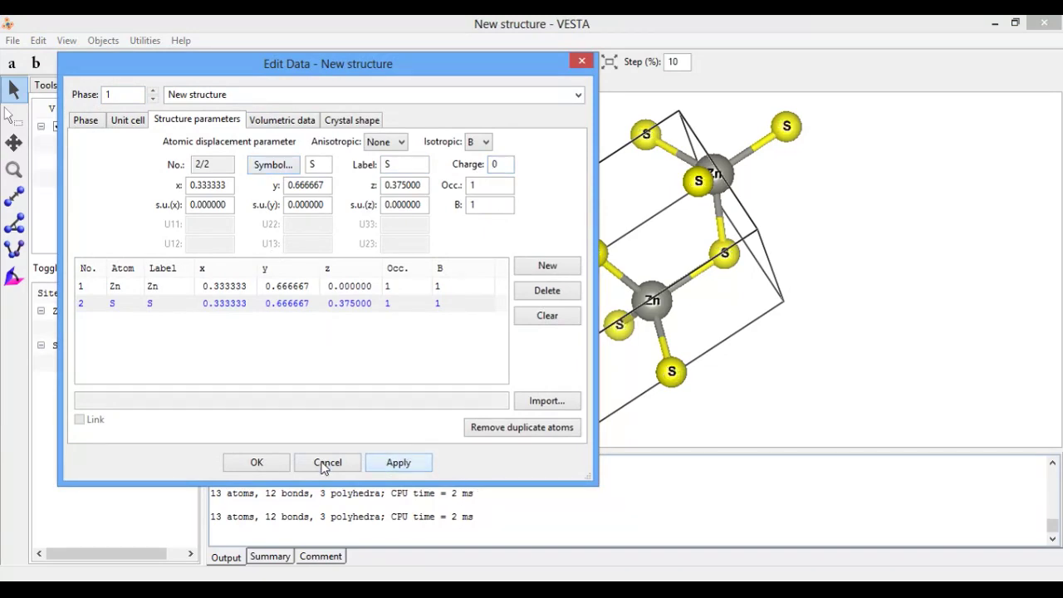
click(258, 463)
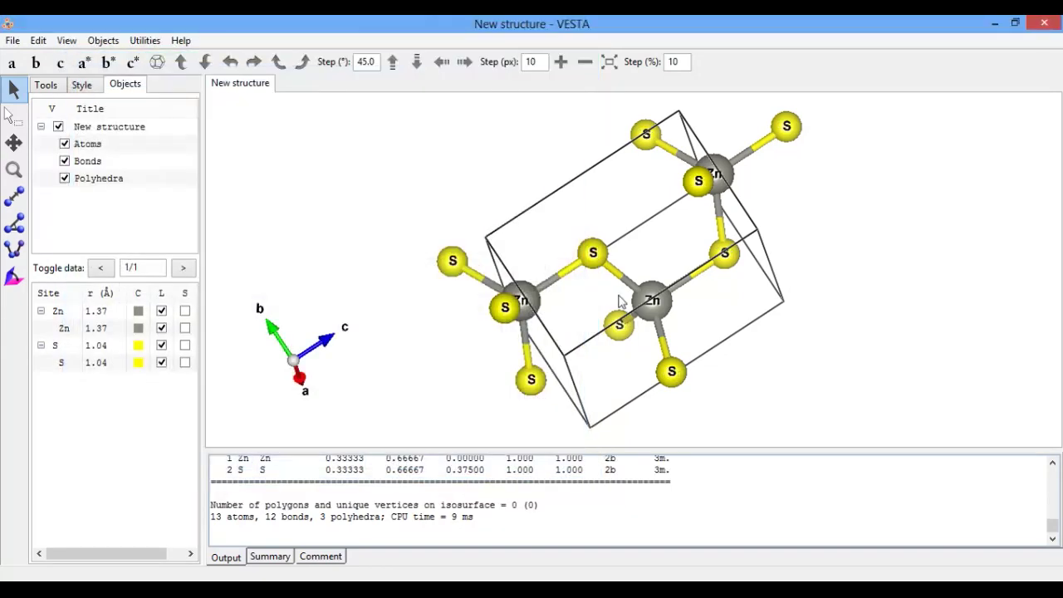
- Rotate the structure, browse the Objects menu, and open Edit > Edit Data
drag(639, 388, 780, 442)
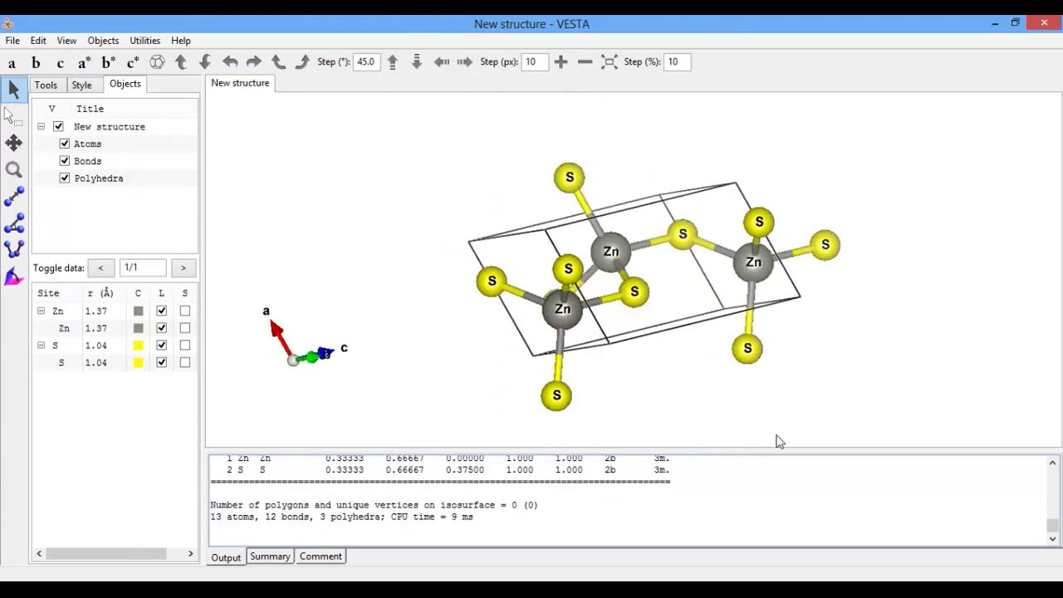
drag(466, 285, 325, 236)
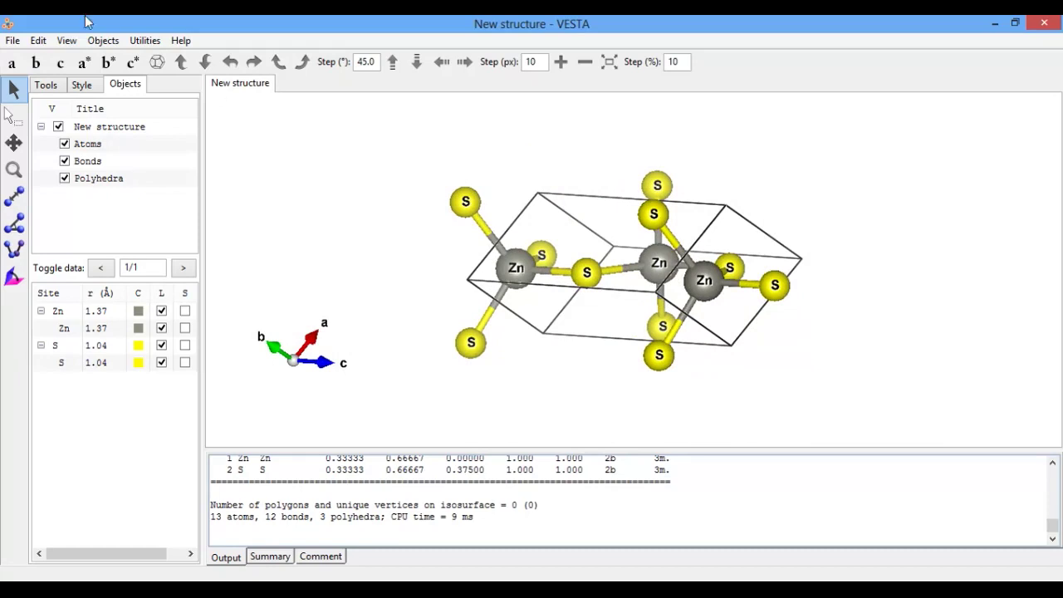
click(102, 40)
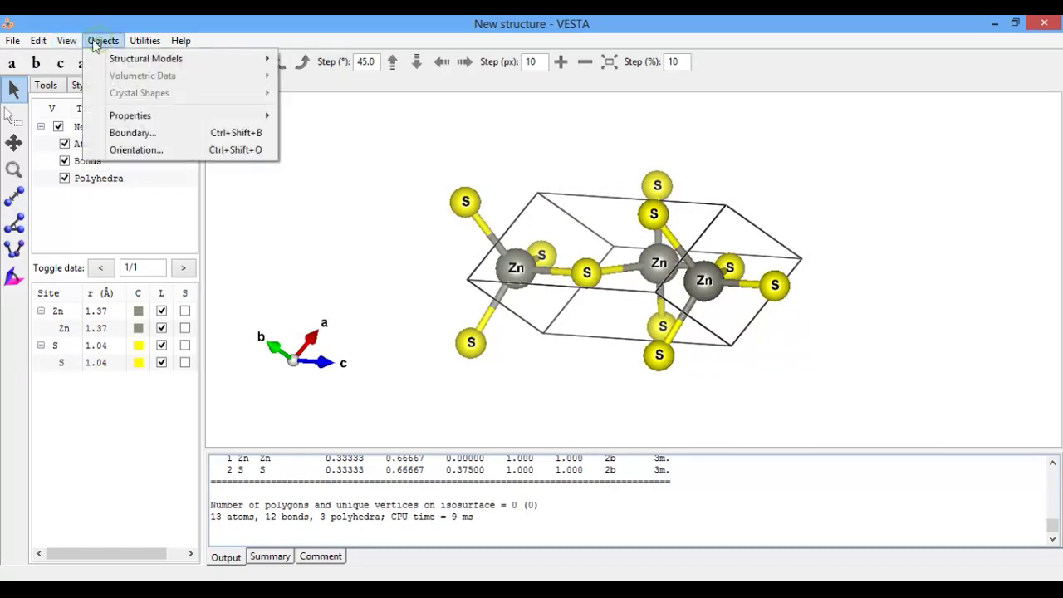
mouse_move(70, 43)
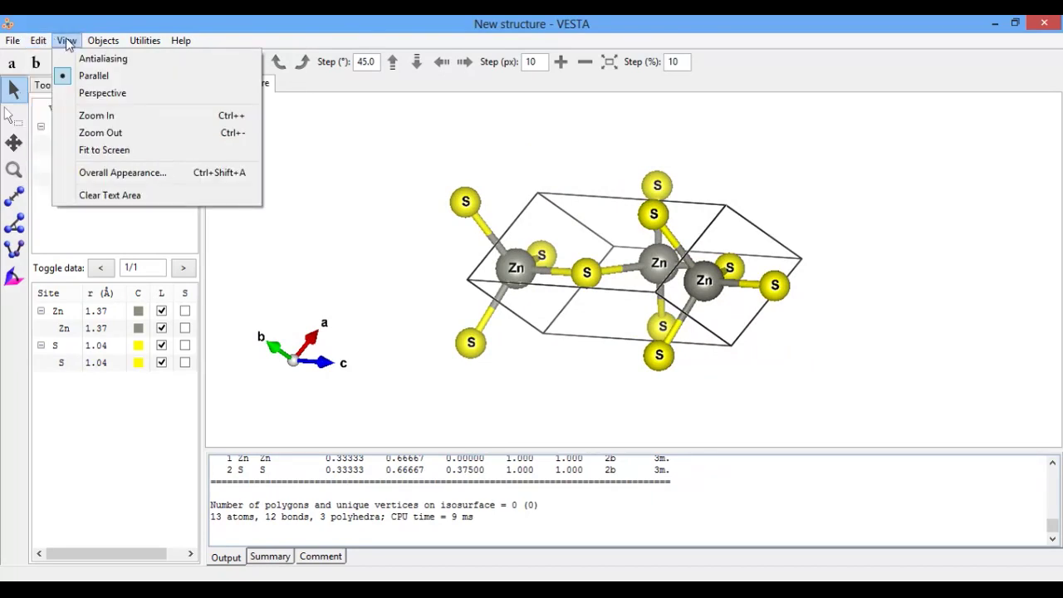
click(100, 43)
click(38, 41)
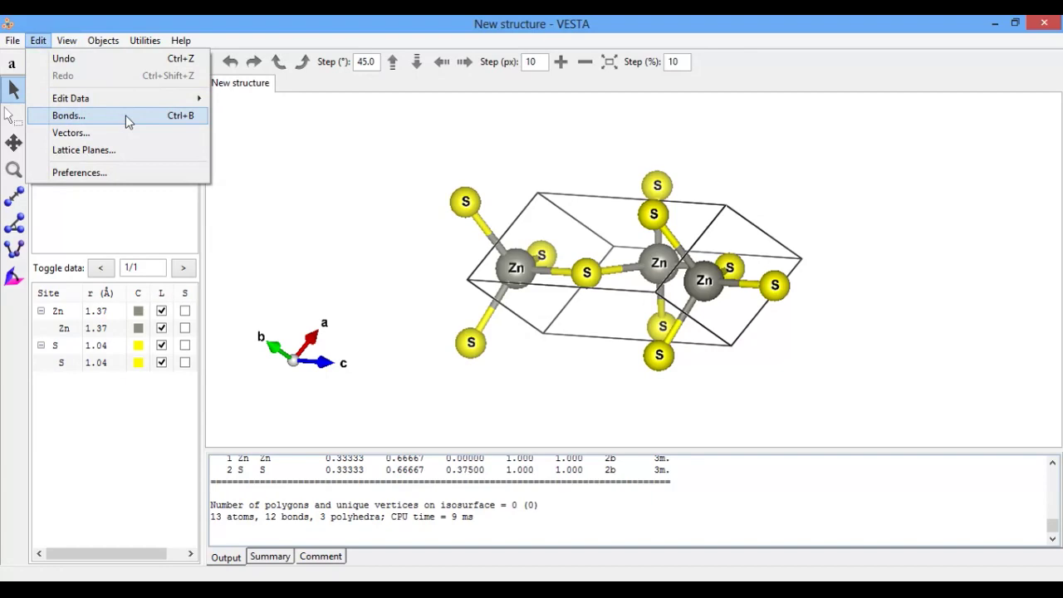
mouse_move(129, 104)
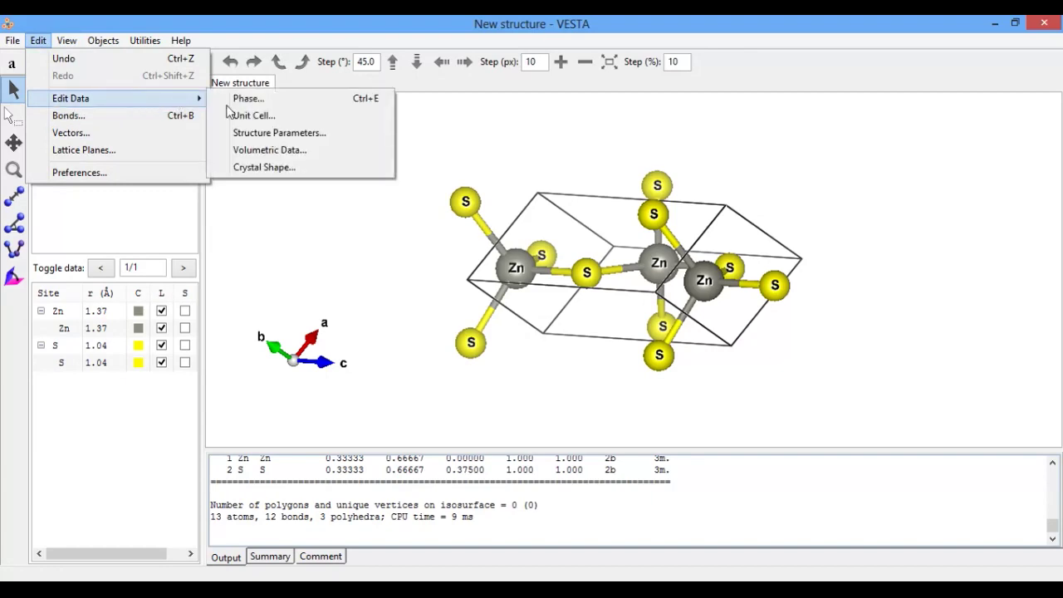
click(272, 120)
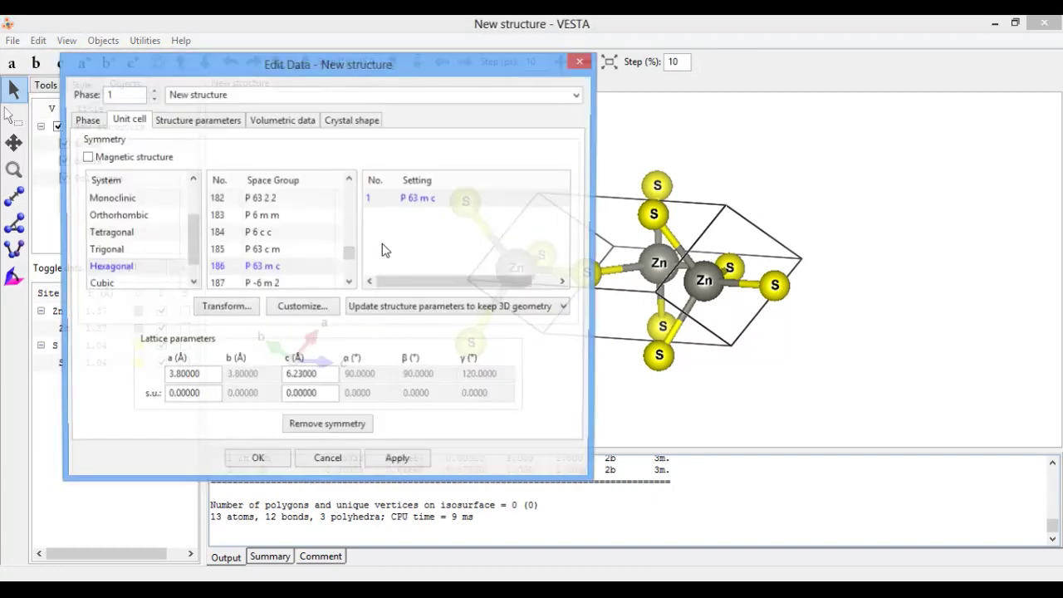
- Transform the cell with P22 = 2 and P33 = 2 into a 3.80 × 7.60 × 12.46 Å supercell
click(225, 308)
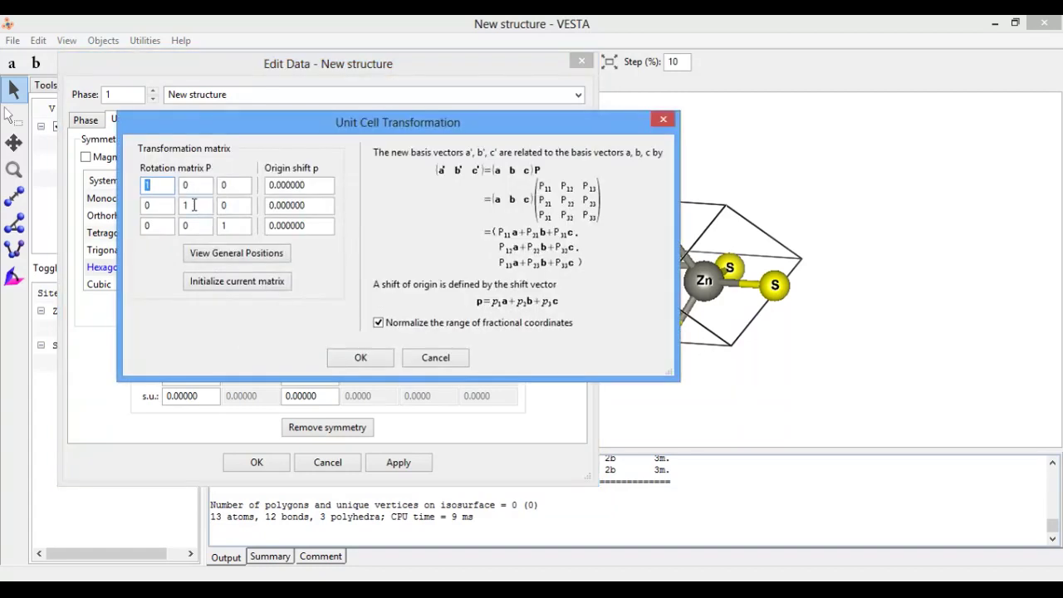
click(190, 206)
click(242, 229)
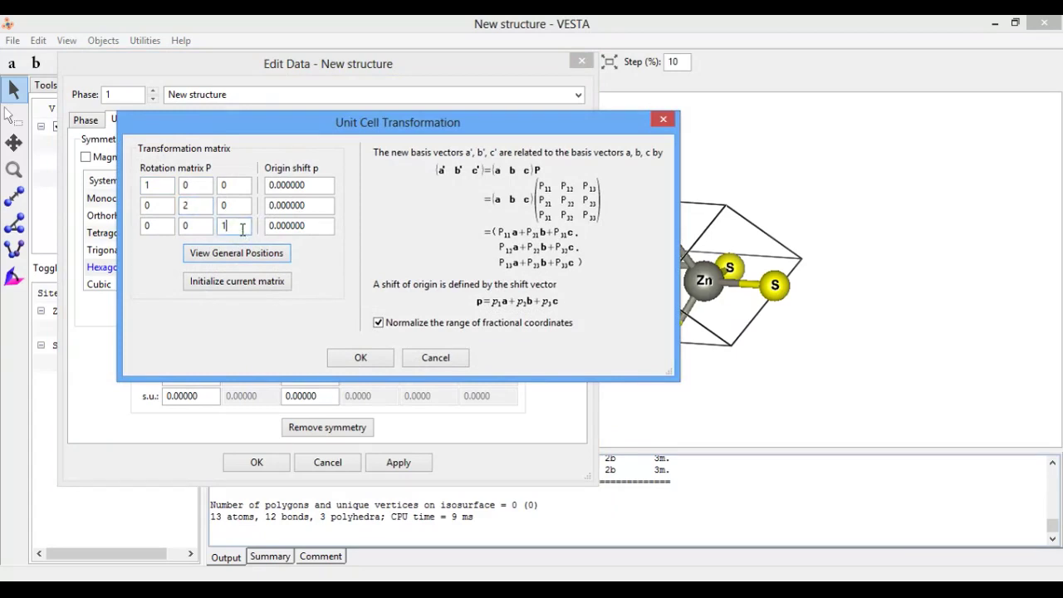
click(374, 362)
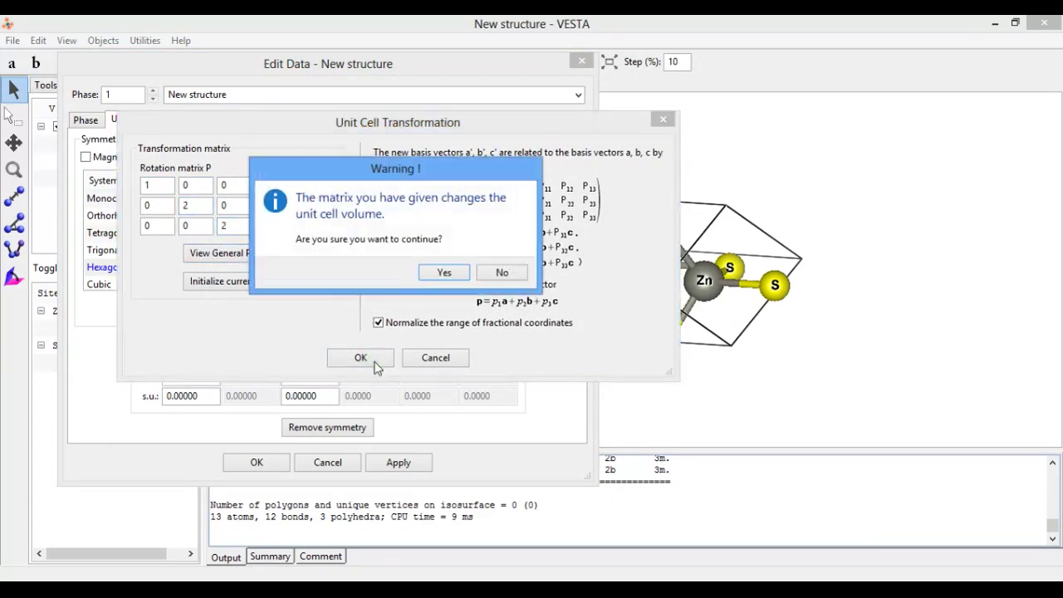
click(443, 274)
click(398, 300)
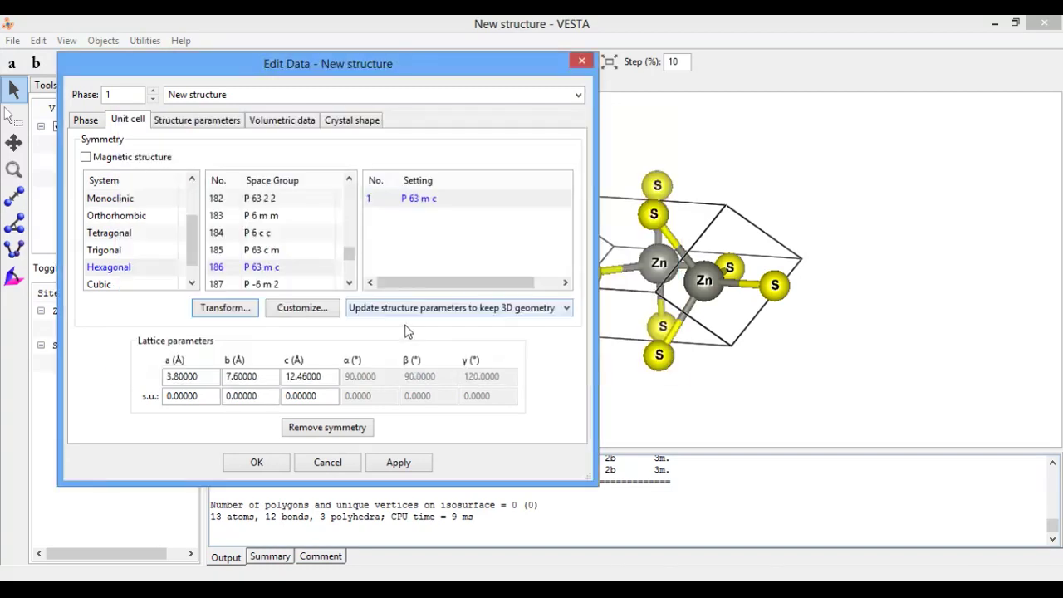
click(408, 456)
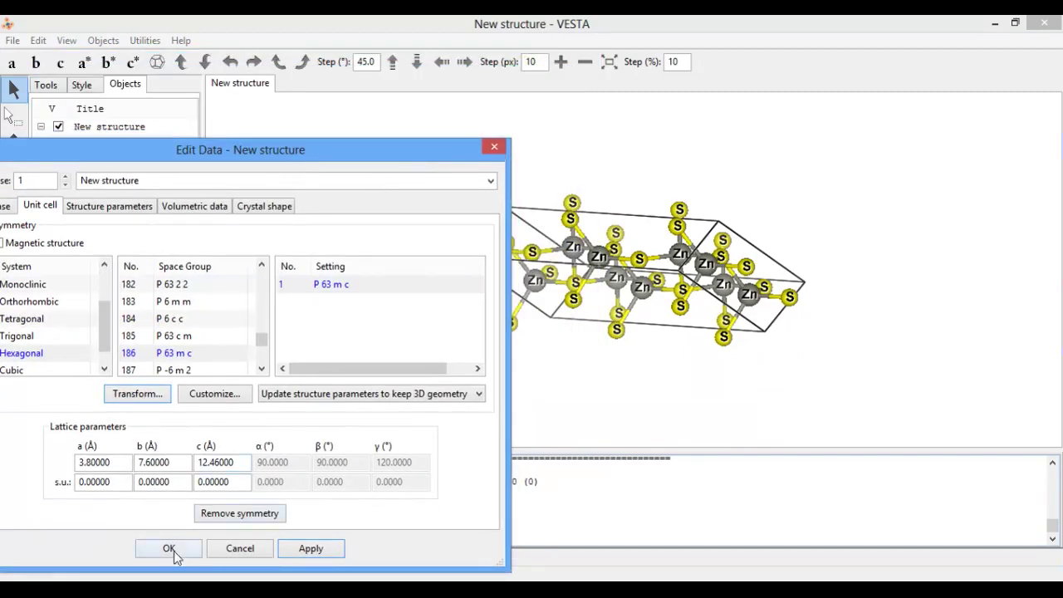
click(172, 549)
drag(594, 336, 593, 220)
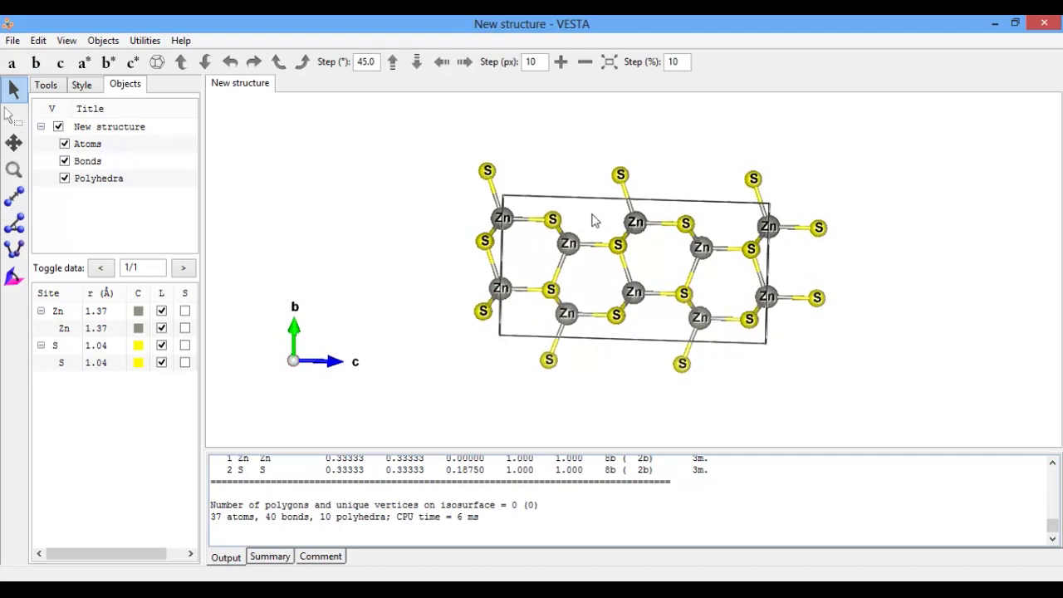
- Open the Powder Diffraction Pattern tool from Utilities for the rotated ZnS supercell
mouse_move(531, 265)
mouse_down()
mouse_move(699, 268)
mouse_move(548, 240)
mouse_move(521, 254)
mouse_up()
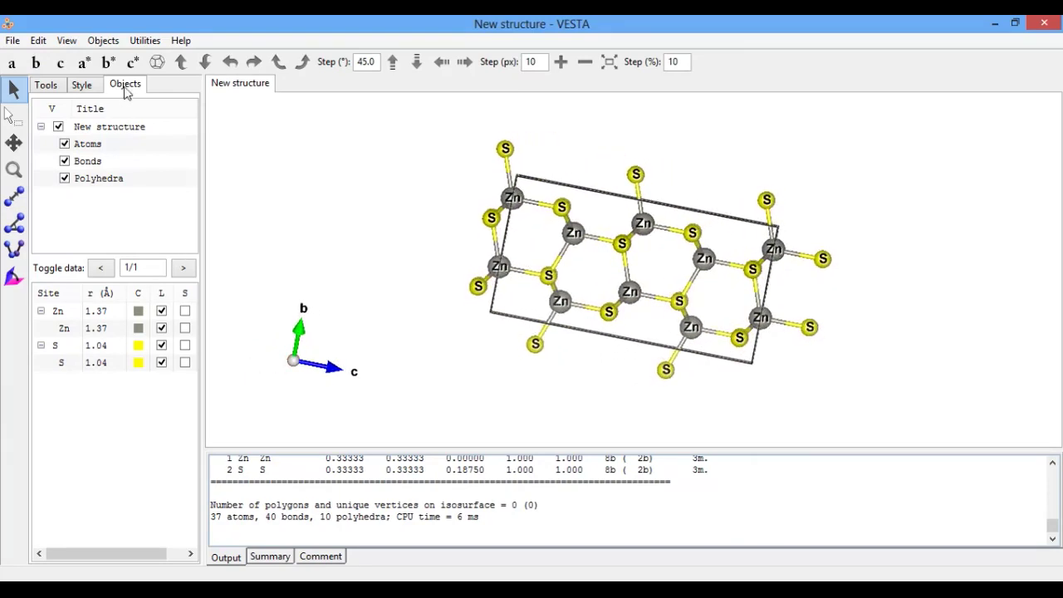
click(143, 41)
mouse_move(102, 44)
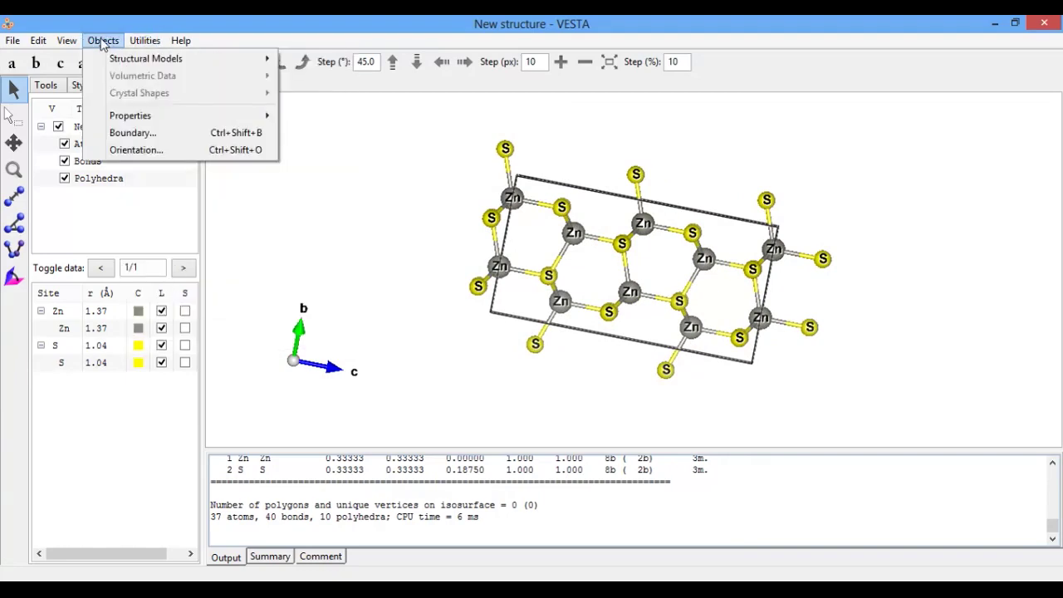
mouse_move(142, 45)
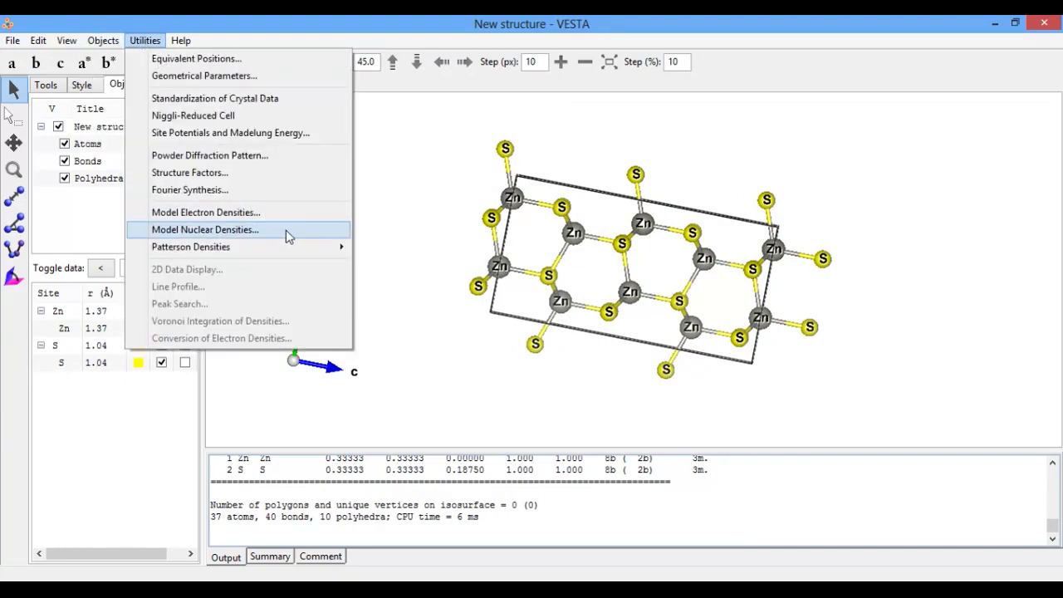
click(235, 158)
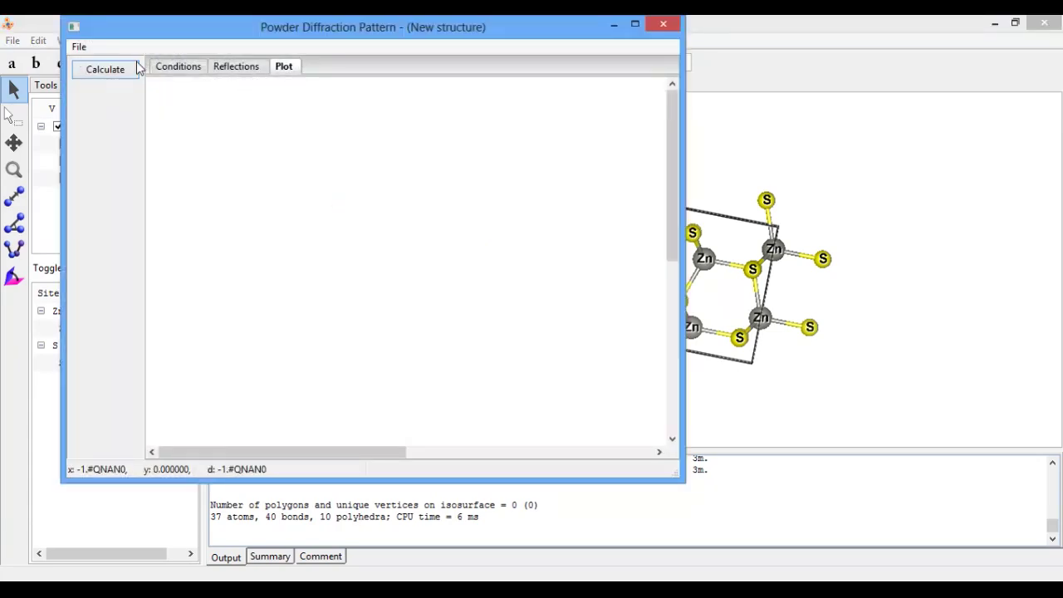
- Calculate the powder pattern, with its strongest peak near 27° 2θ, then close the window
click(97, 71)
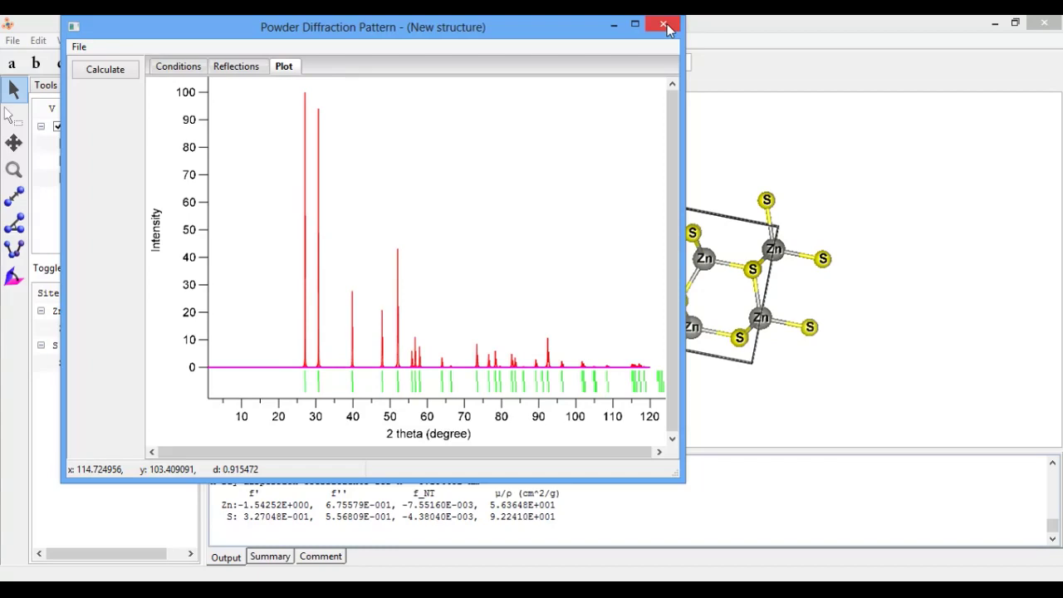
click(664, 29)
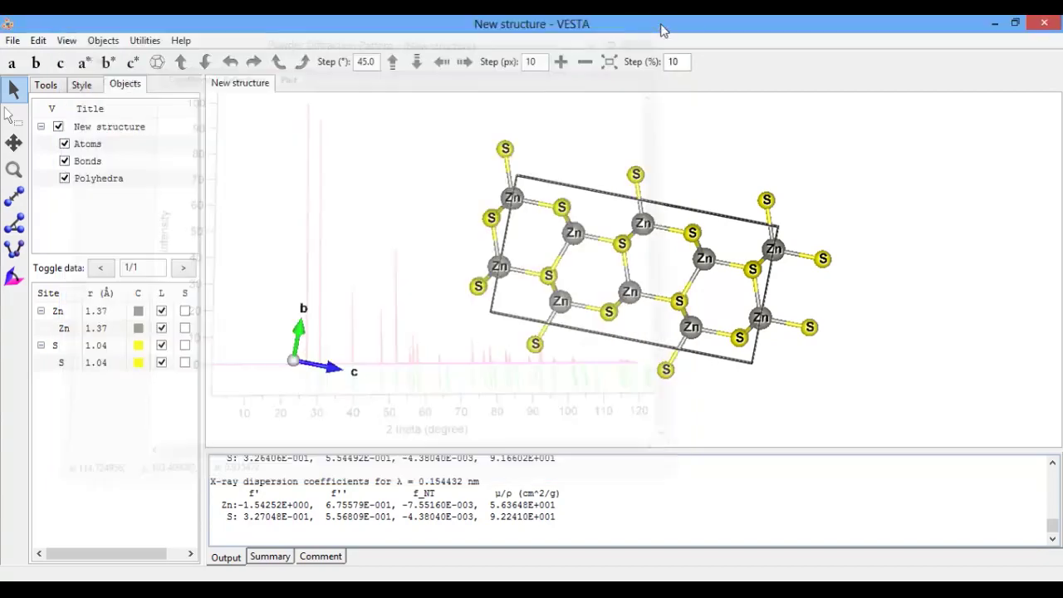